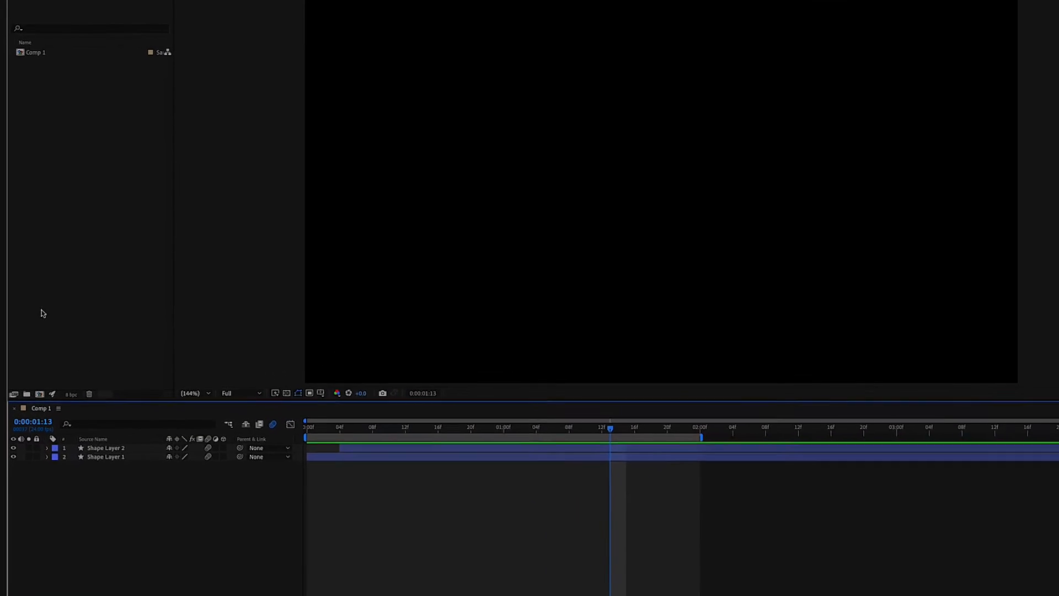
- Create a 1920x1080, 24 fps composition with a duration of 0:00:05:01 and add an empty shape layer to it
{"action": "left_click", "coordinate": [42, 398]}
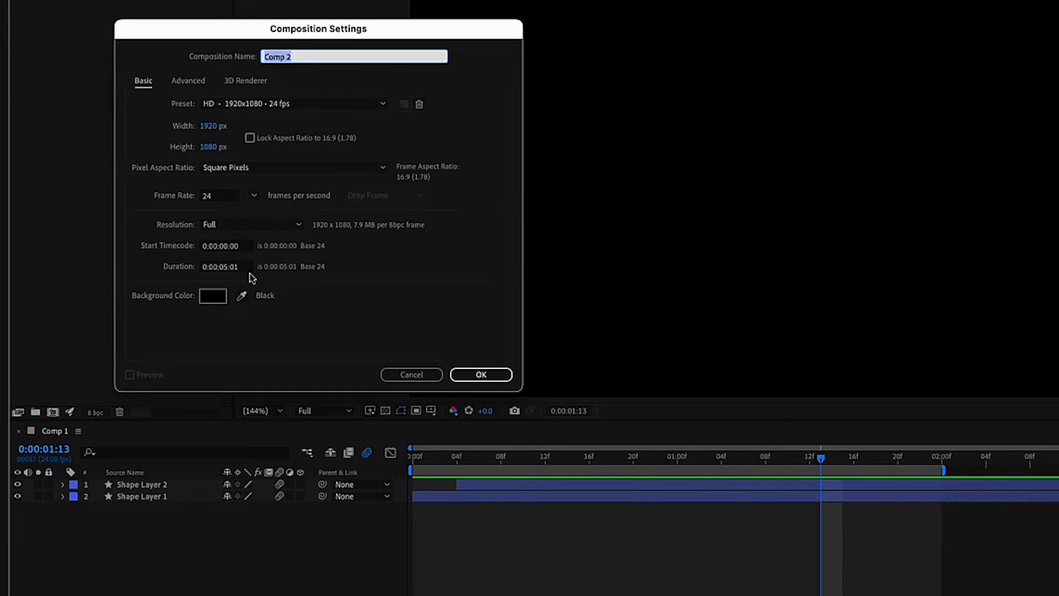
{"action": "left_click", "coordinate": [481, 375]}
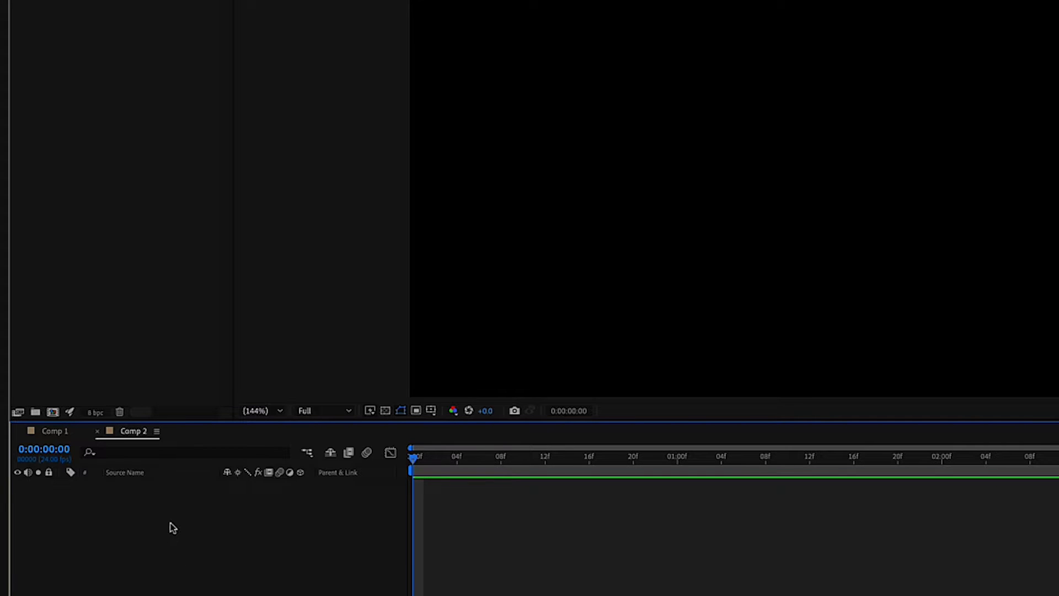
{"action": "right_click", "coordinate": [160, 508]}
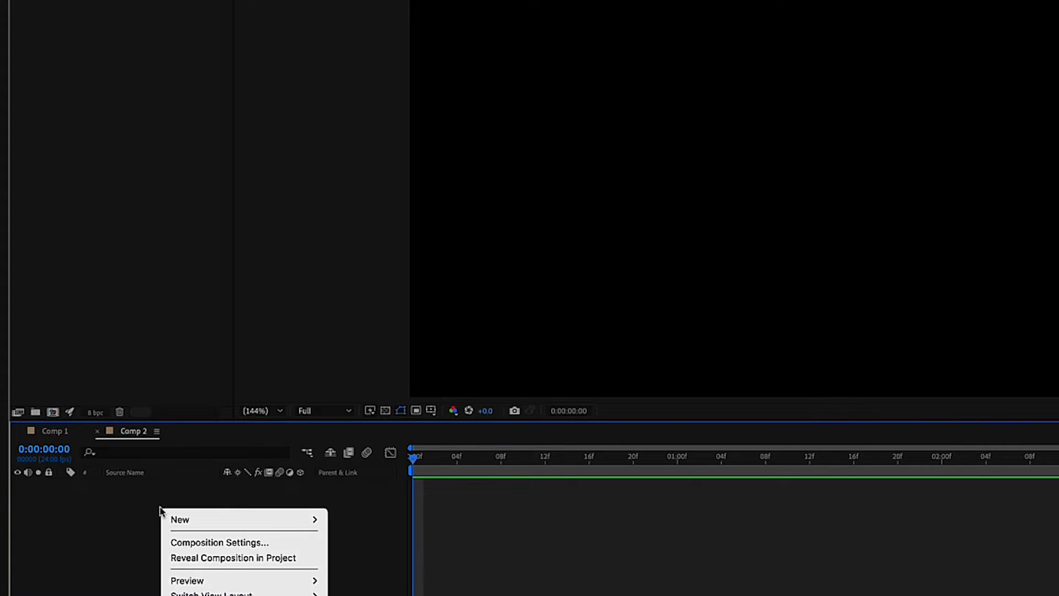
{"action": "mouse_move", "coordinate": [180, 519]}
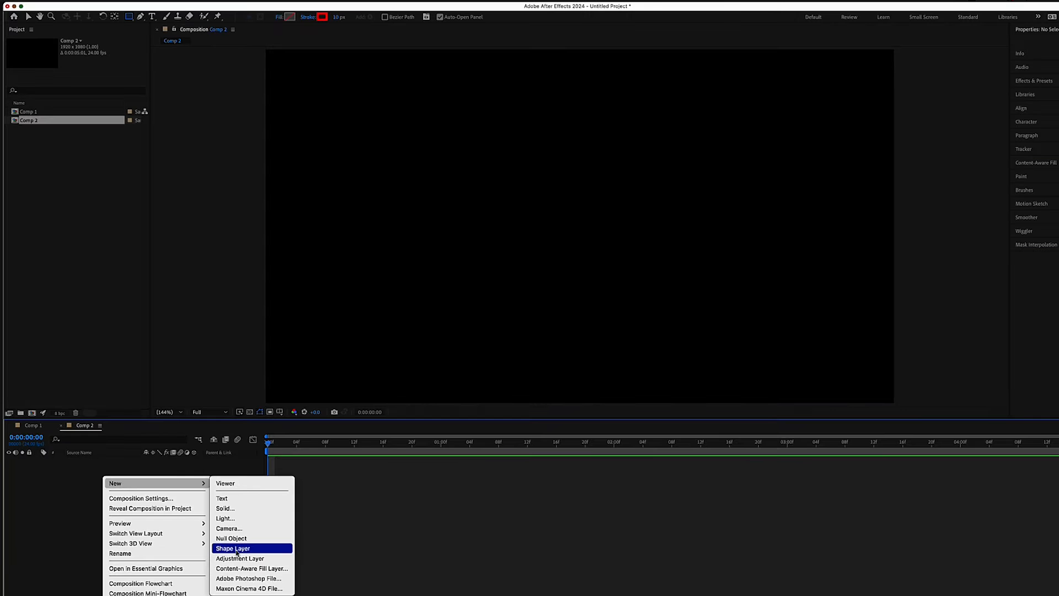
{"action": "left_click", "coordinate": [236, 550]}
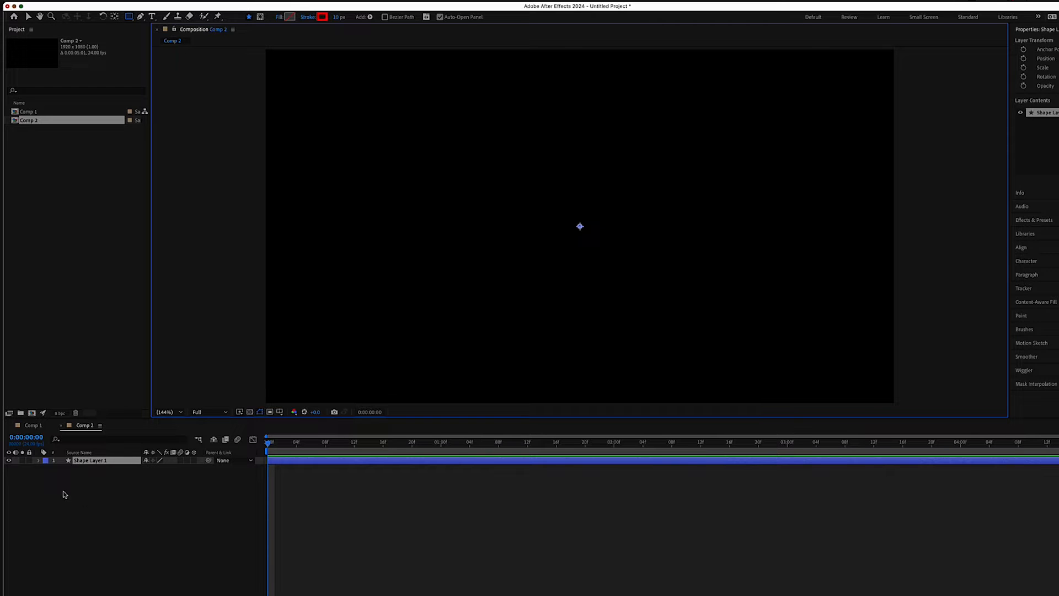
- Add a rectangle path and a stroke to the shape layer's contents
{"action": "left_click", "coordinate": [38, 461]}
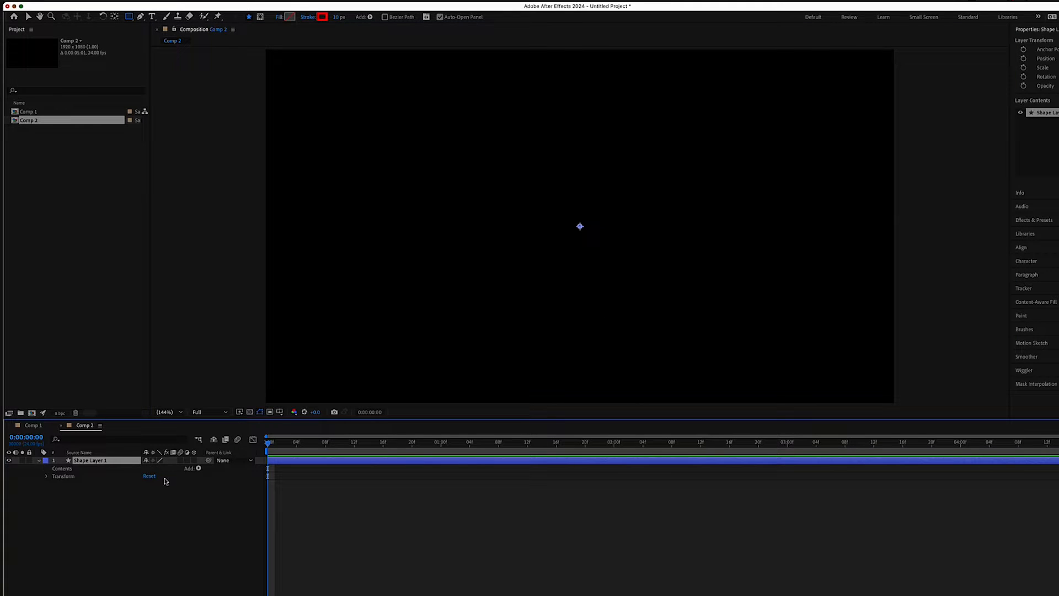
{"action": "left_click", "coordinate": [198, 469]}
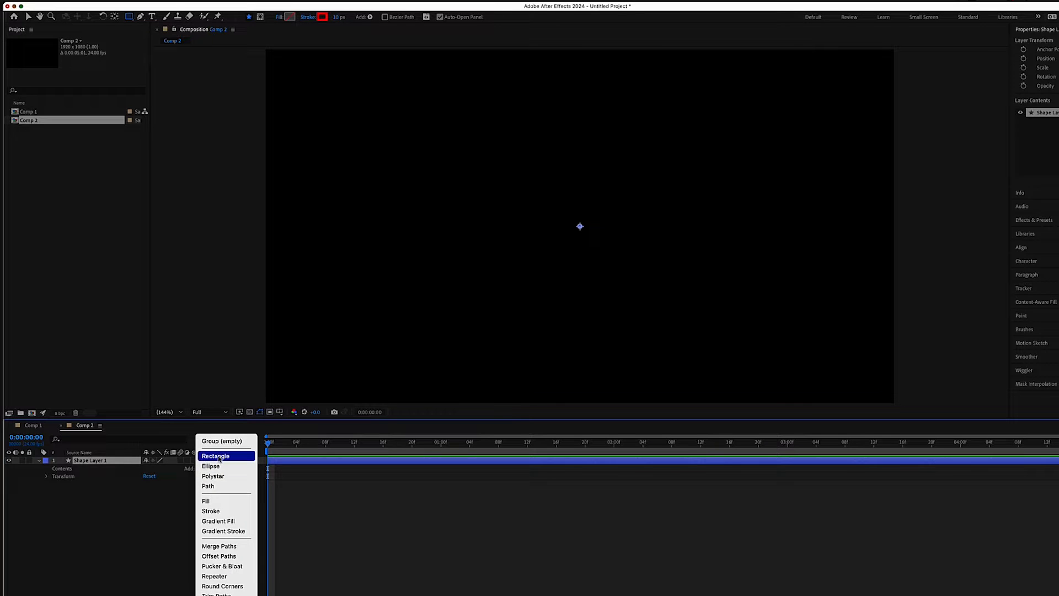
{"action": "left_click", "coordinate": [219, 457]}
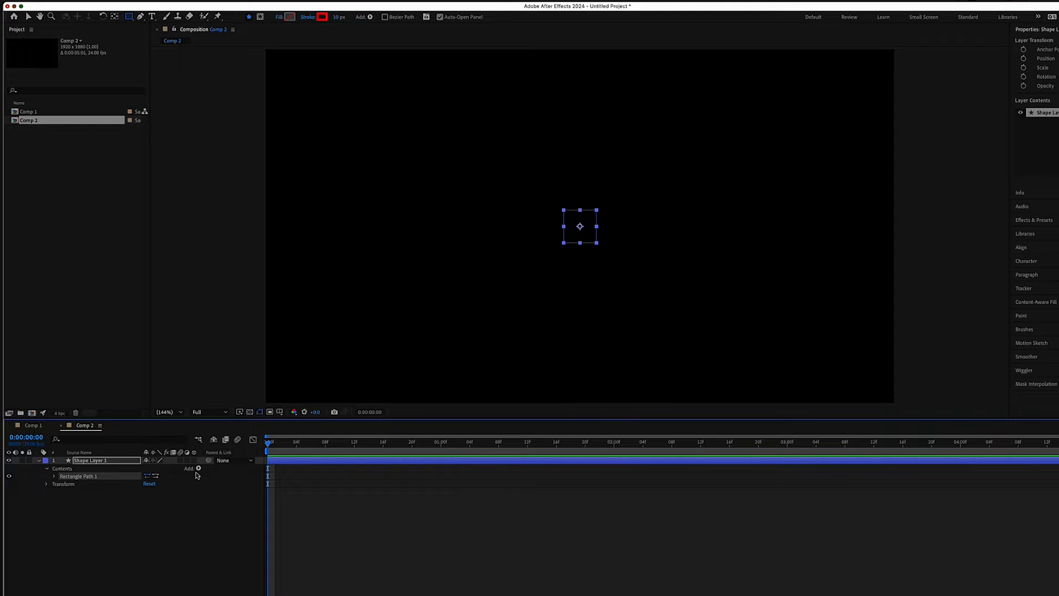
{"action": "left_click", "coordinate": [199, 469]}
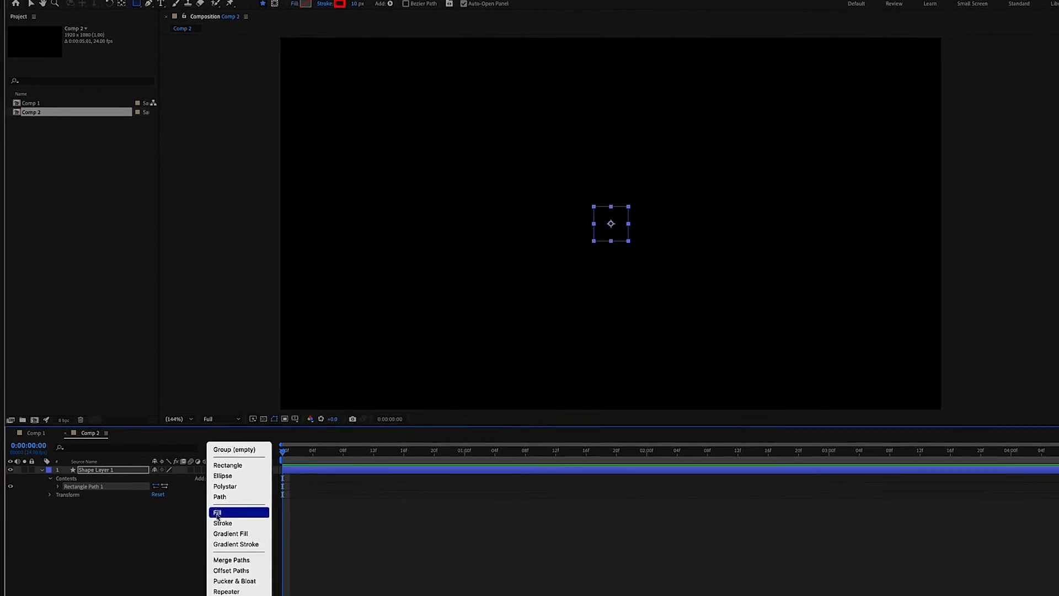
{"action": "left_click", "coordinate": [230, 533]}
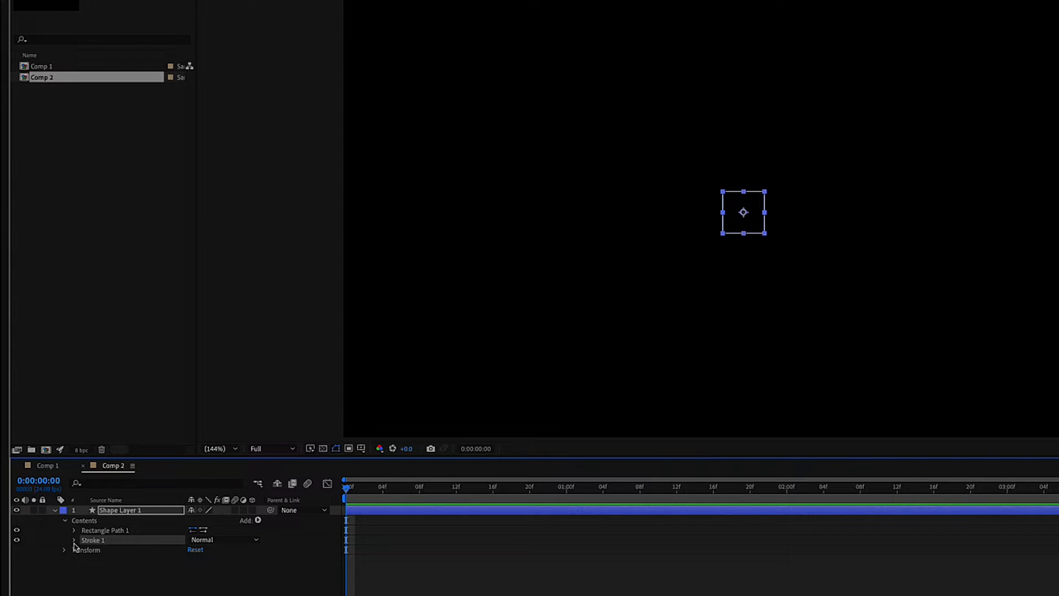
- Set the rectangle path's size to 109 by 109 with no roundness and its stroke width to 21
{"action": "left_click", "coordinate": [74, 530]}
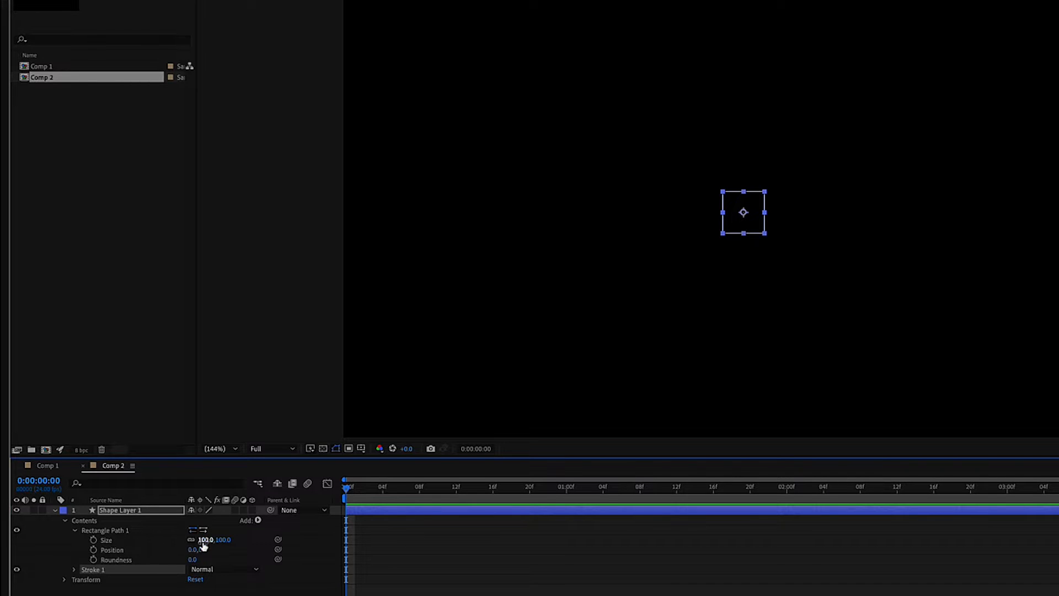
{"action": "left_click_drag", "start_coordinate": [206, 540], "coordinate": [208, 540]}
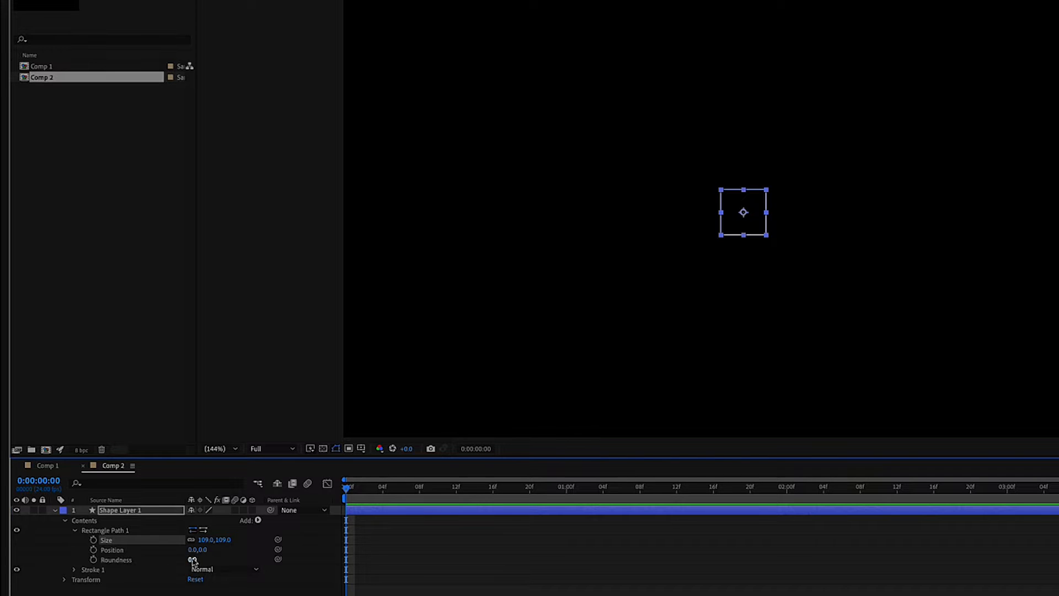
{"action": "mouse_move", "coordinate": [192, 559]}
{"action": "left_mouse_down"}
{"action": "mouse_move", "coordinate": [241, 567]}
{"action": "mouse_move", "coordinate": [185, 564]}
{"action": "left_mouse_up"}
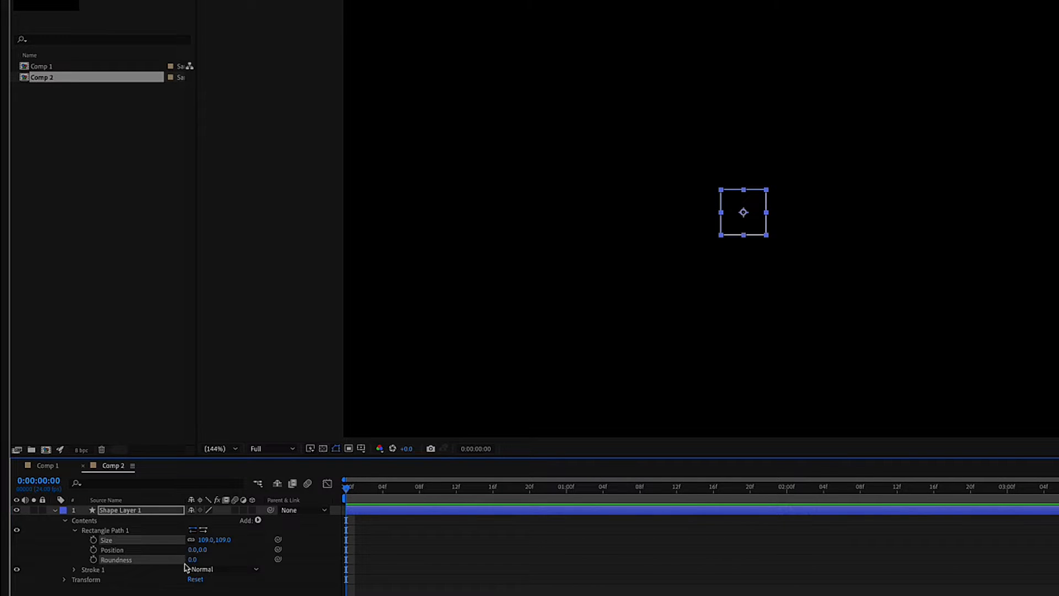
{"action": "left_click", "coordinate": [74, 569]}
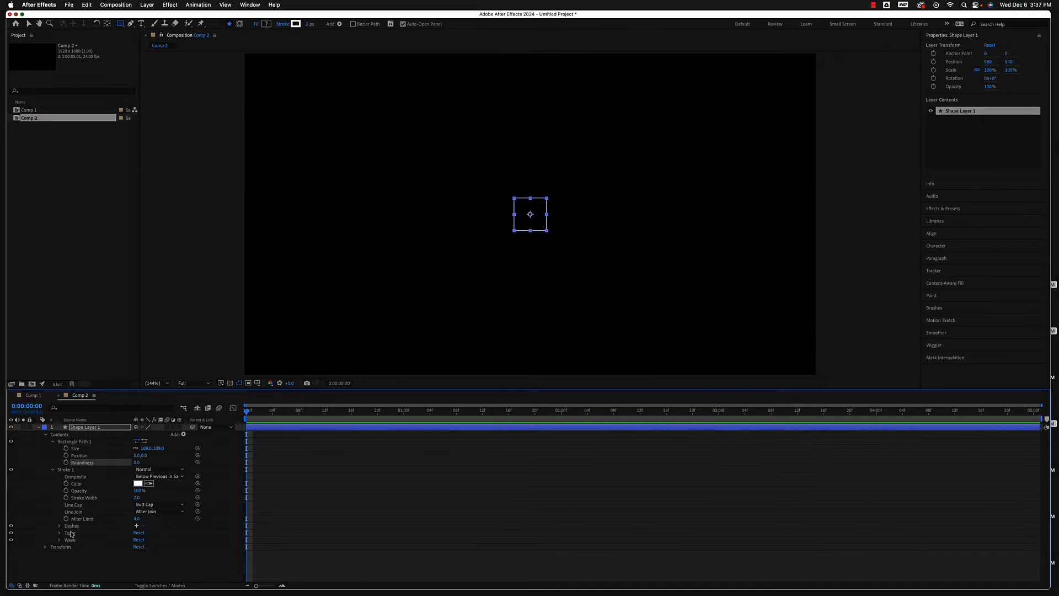
{"action": "left_click_drag", "start_coordinate": [137, 497], "coordinate": [147, 499]}
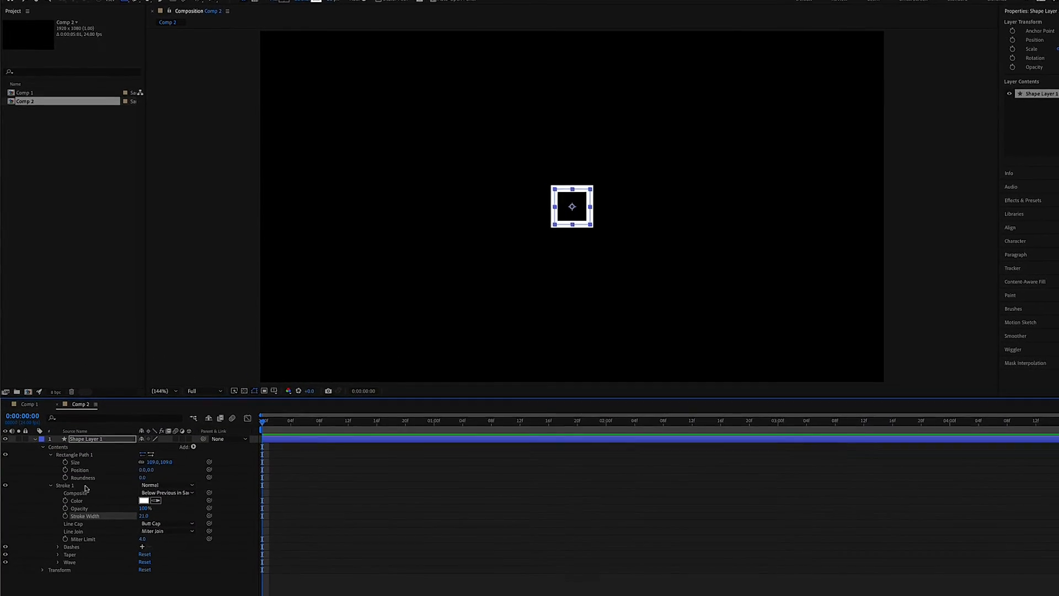
- Keyframe the rectangle path's position at 0:00:00:00 and raise it to 0, -400 at 0:00:01:00
{"action": "left_click", "coordinate": [64, 476]}
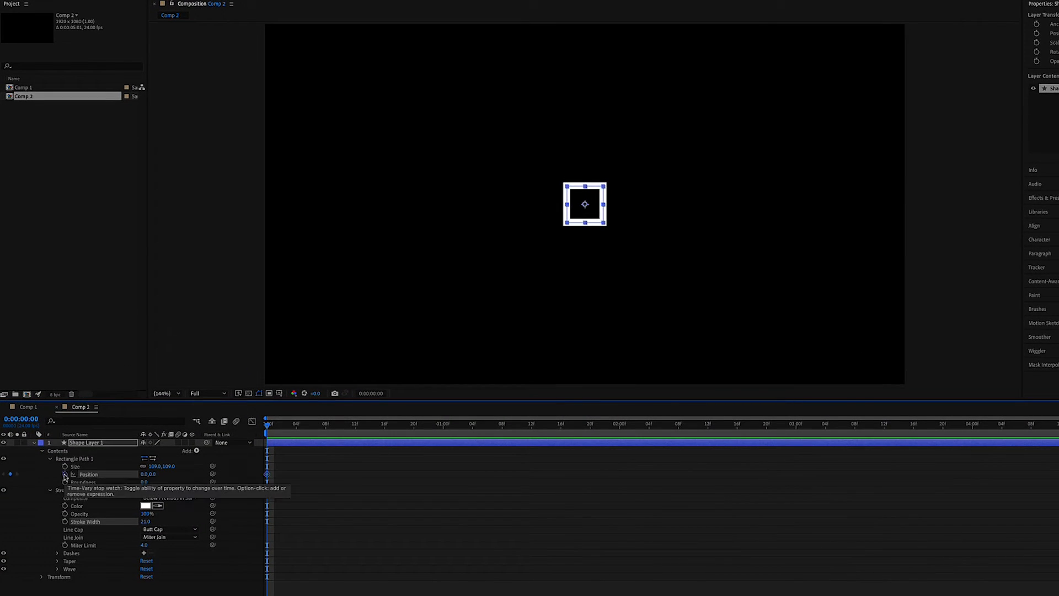
{"action": "left_click_drag", "start_coordinate": [269, 426], "coordinate": [444, 425]}
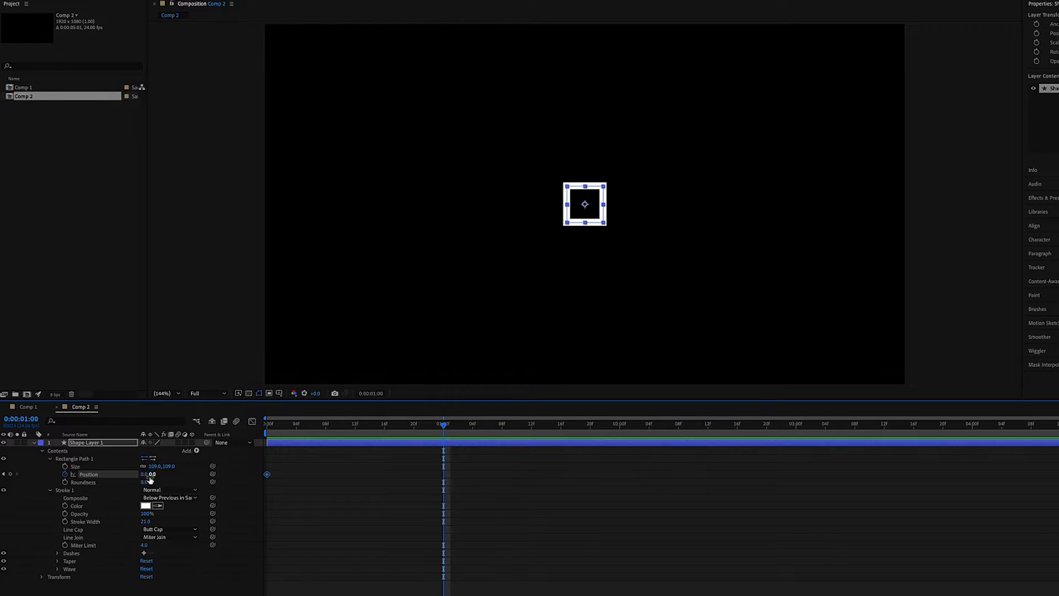
{"action": "left_click_drag", "start_coordinate": [151, 475], "coordinate": [49, 475]}
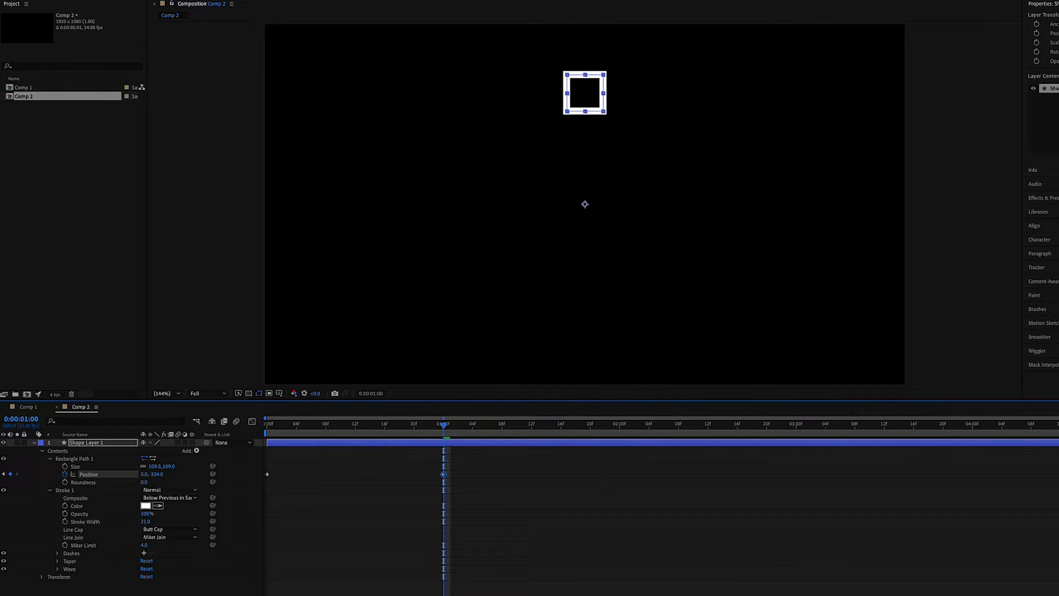
{"action": "mouse_move", "coordinate": [156, 474]}
{"action": "left_mouse_down"}
{"action": "mouse_move", "coordinate": [109, 474]}
{"action": "mouse_move", "coordinate": [162, 478]}
{"action": "left_mouse_up"}
- Play back the rectangle's upward movement from the start and return the playhead to 0:00:01:00
{"action": "key", "text": "Home"}
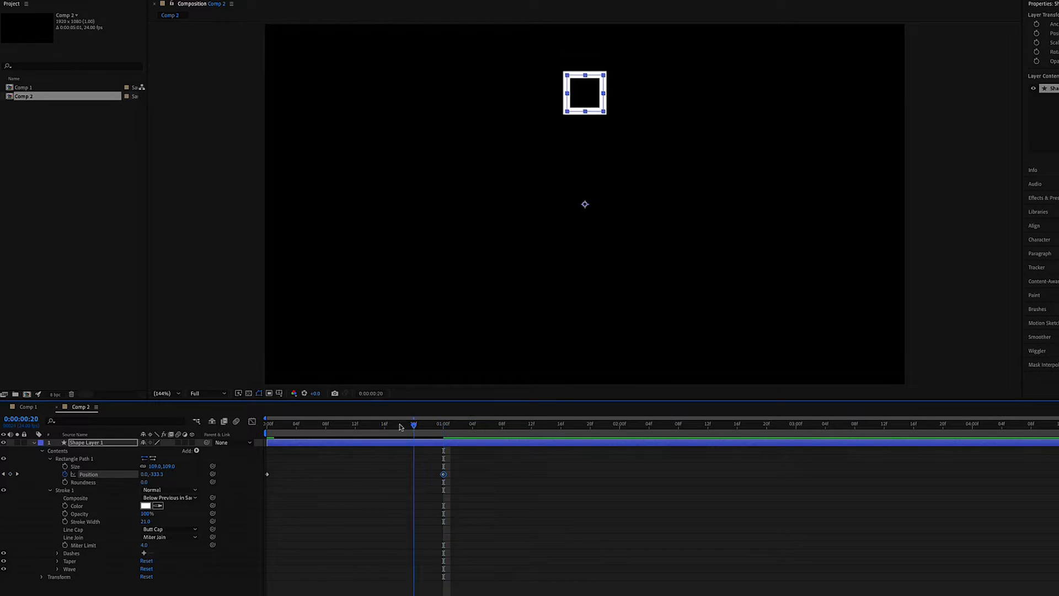
{"action": "key", "text": "space"}
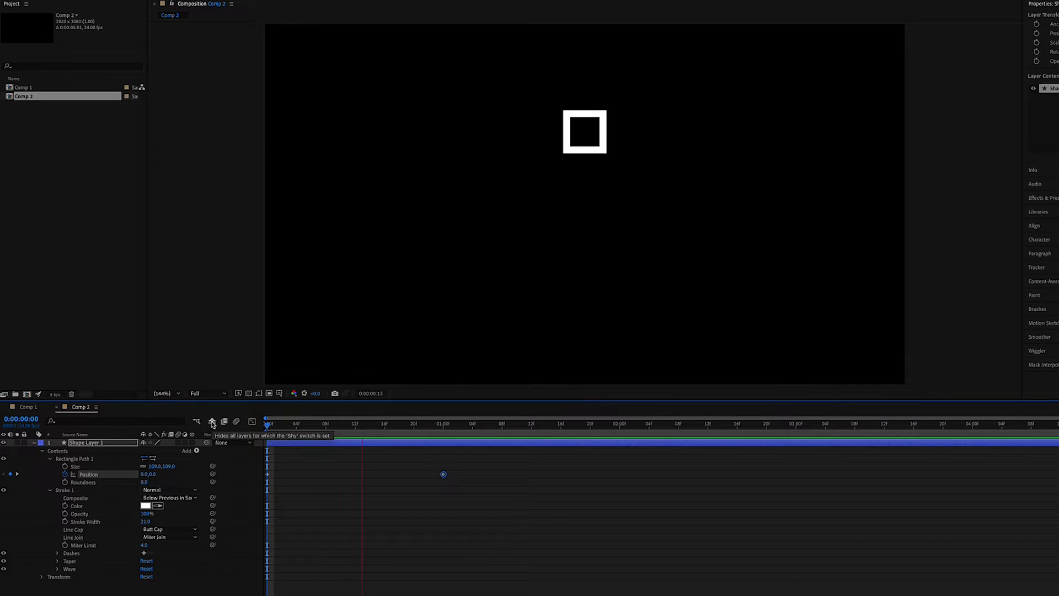
{"action": "key", "text": "space"}
{"action": "left_click_drag", "start_coordinate": [488, 426], "coordinate": [444, 438]}
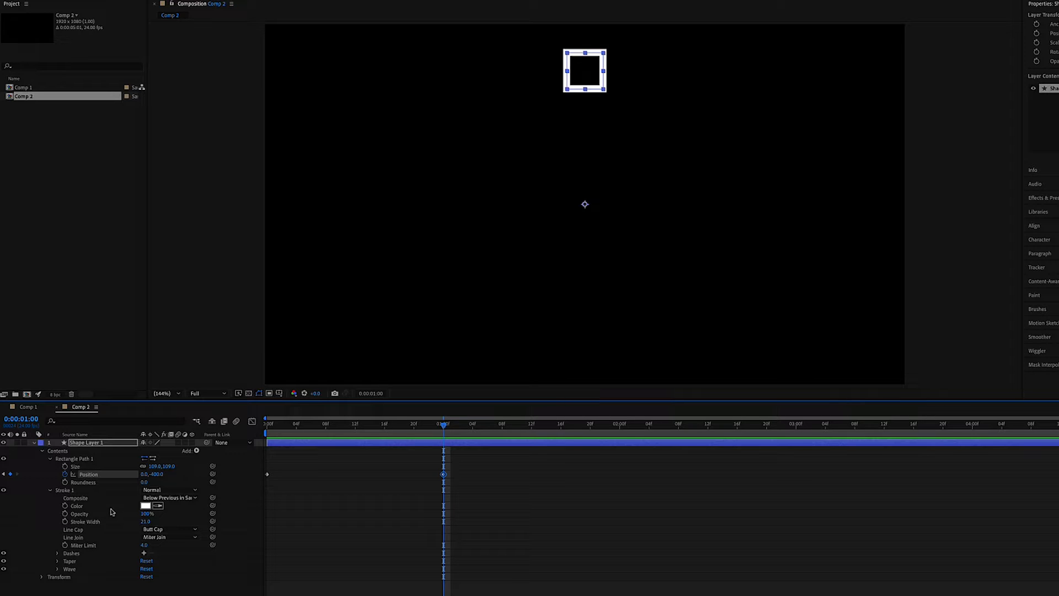
- Add a Repeater to the shape layer's contents and set its copies to 12
{"action": "left_click", "coordinate": [34, 442]}
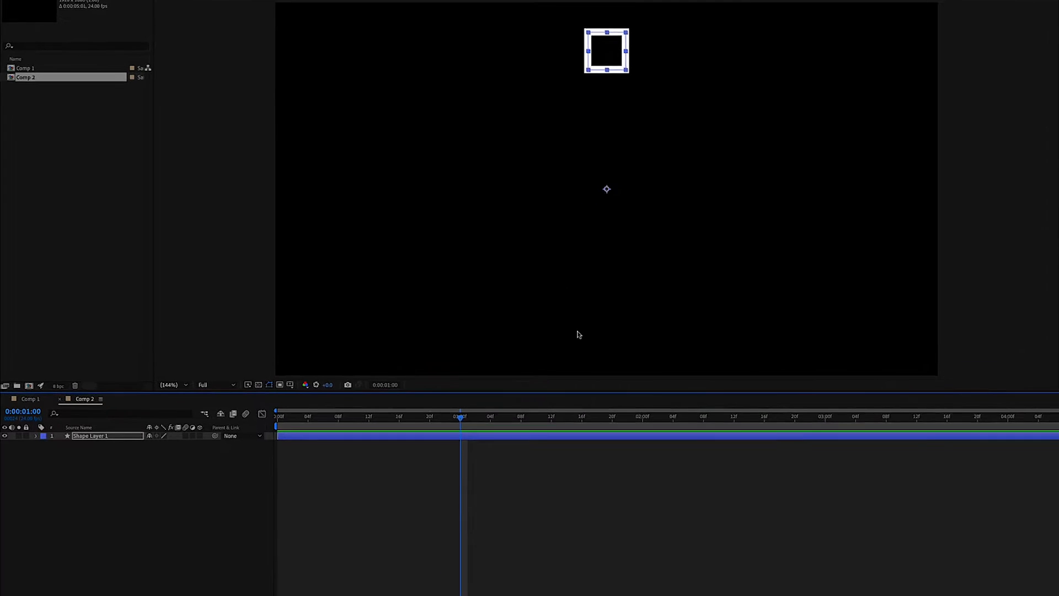
{"action": "left_click", "coordinate": [48, 402]}
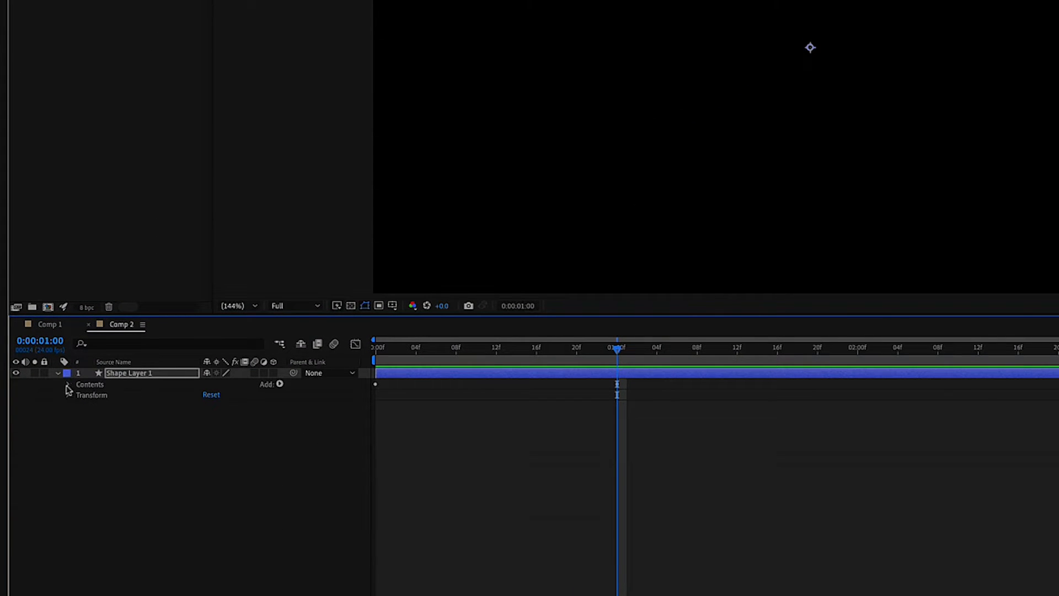
{"action": "left_click", "coordinate": [69, 385]}
{"action": "left_click", "coordinate": [79, 396]}
{"action": "left_click", "coordinate": [79, 406]}
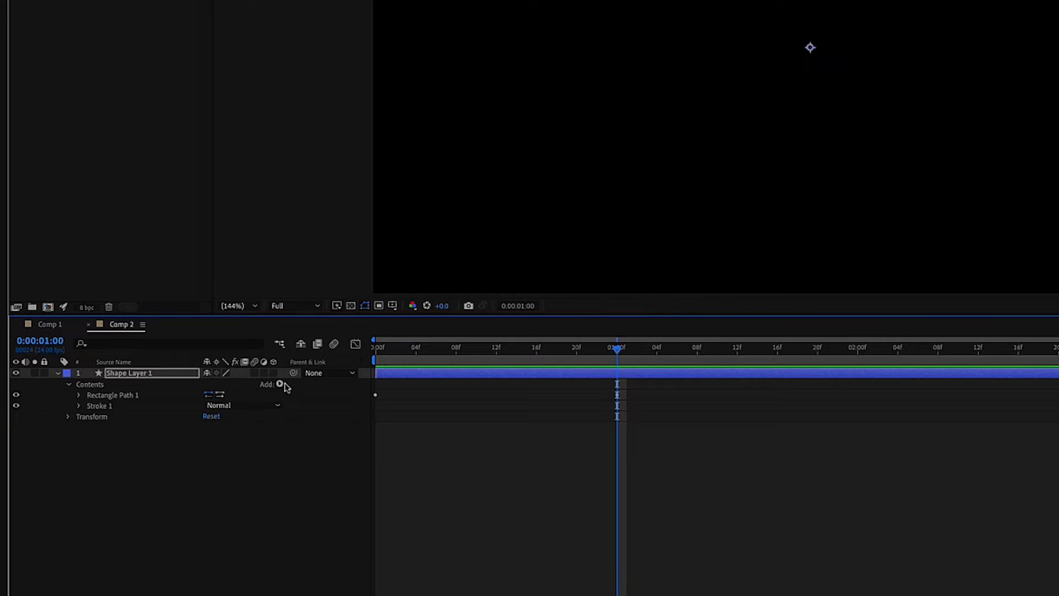
{"action": "left_click", "coordinate": [279, 384]}
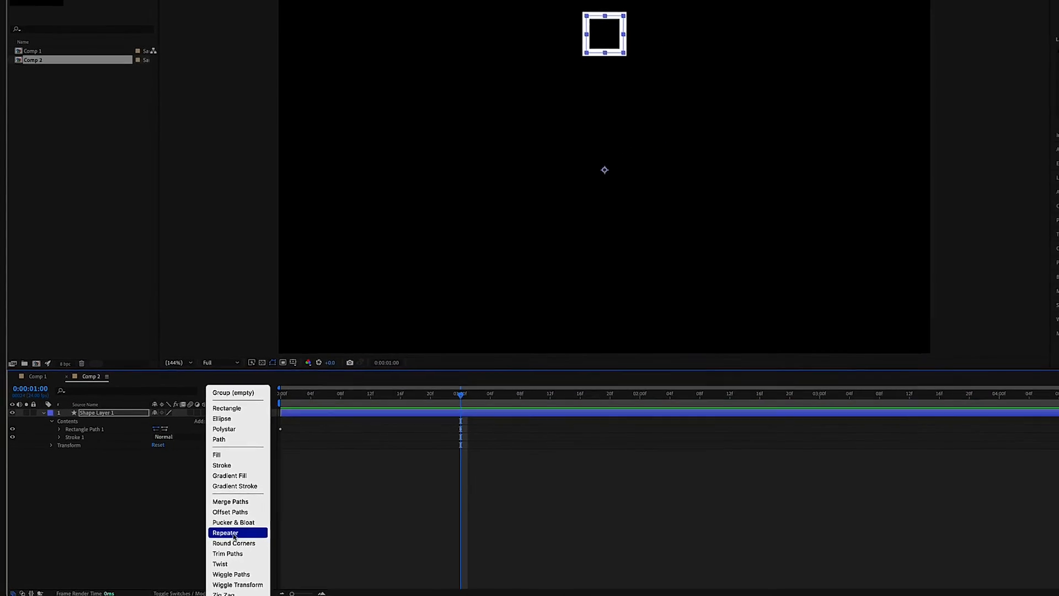
{"action": "left_click", "coordinate": [234, 533]}
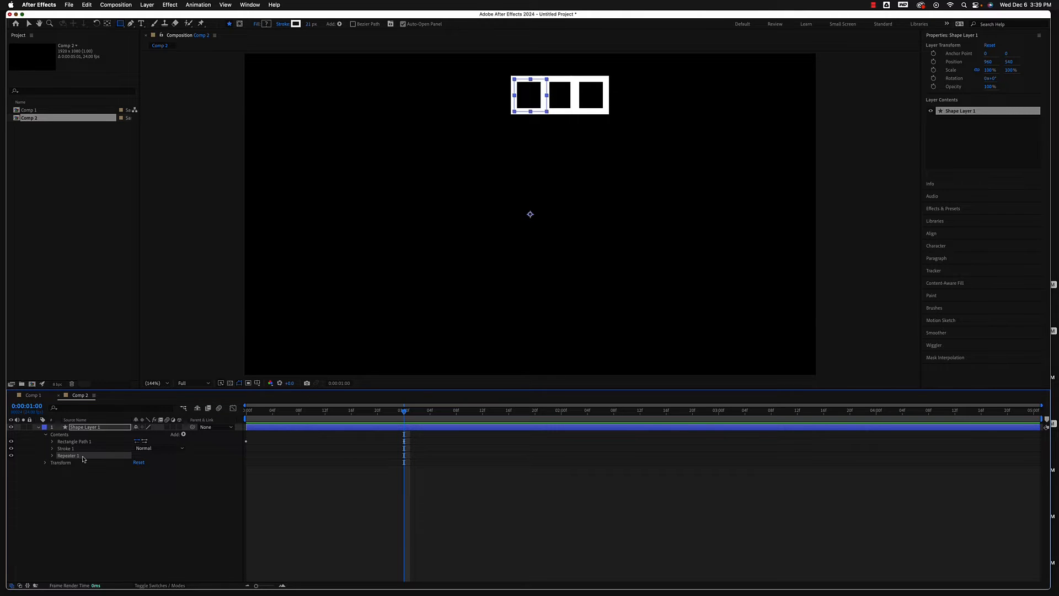
{"action": "left_click", "coordinate": [53, 455]}
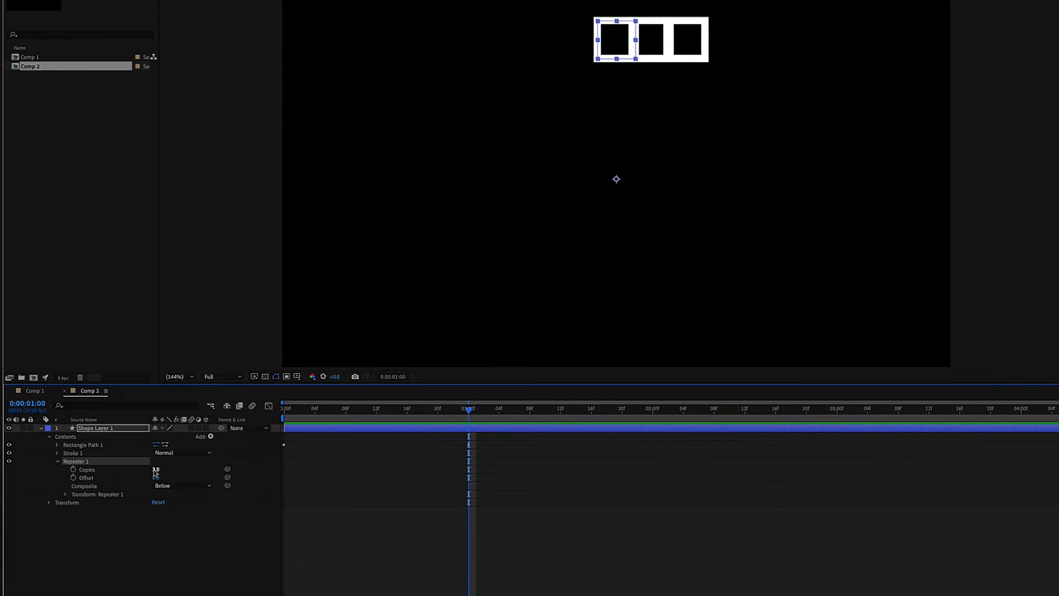
{"action": "left_click_drag", "start_coordinate": [156, 468], "coordinate": [161, 473]}
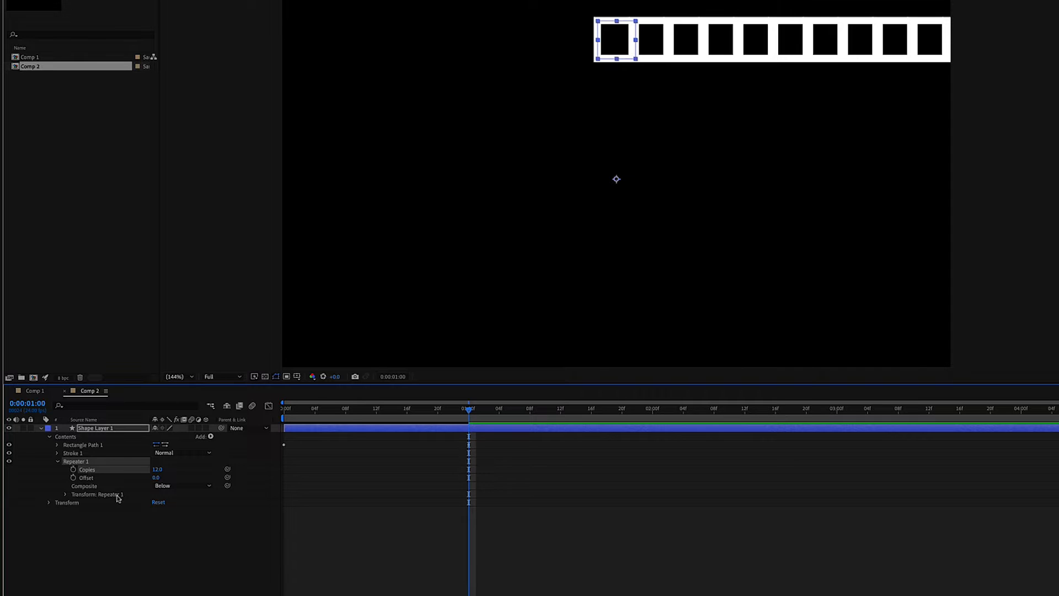
- In the repeater's transform, set the position to 0, 0 and the rotation to 360/12 degrees
{"action": "left_click", "coordinate": [65, 495]}
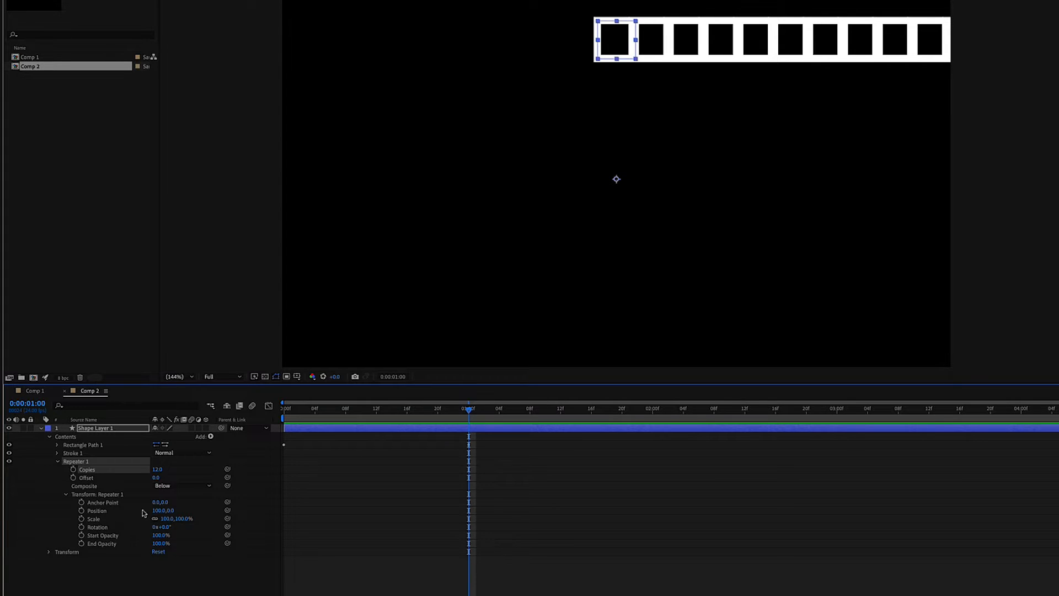
{"action": "left_click", "coordinate": [159, 511]}
{"action": "left_click", "coordinate": [194, 514]}
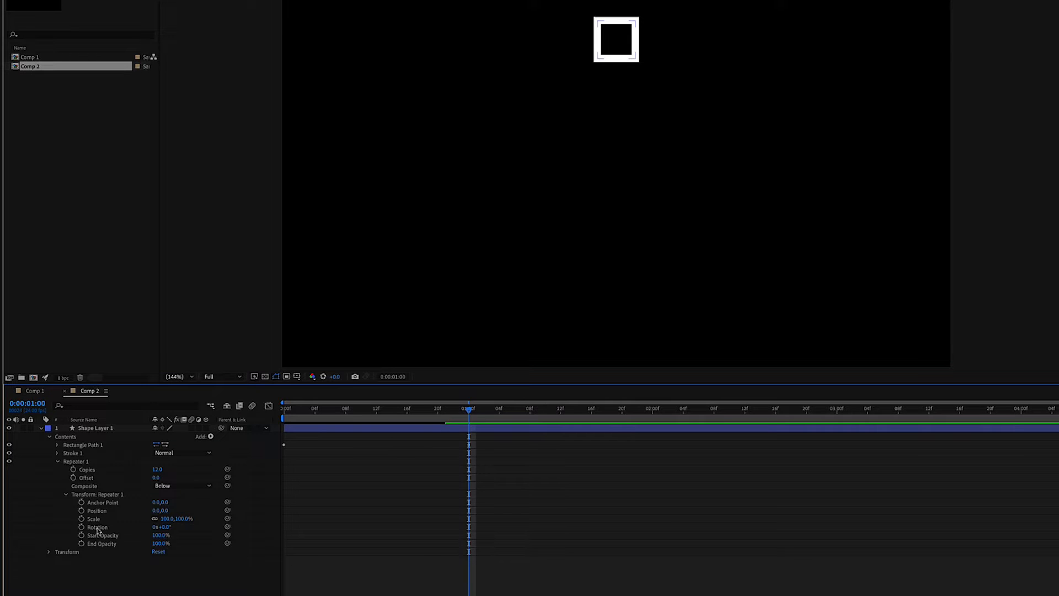
{"action": "left_click", "coordinate": [164, 527]}
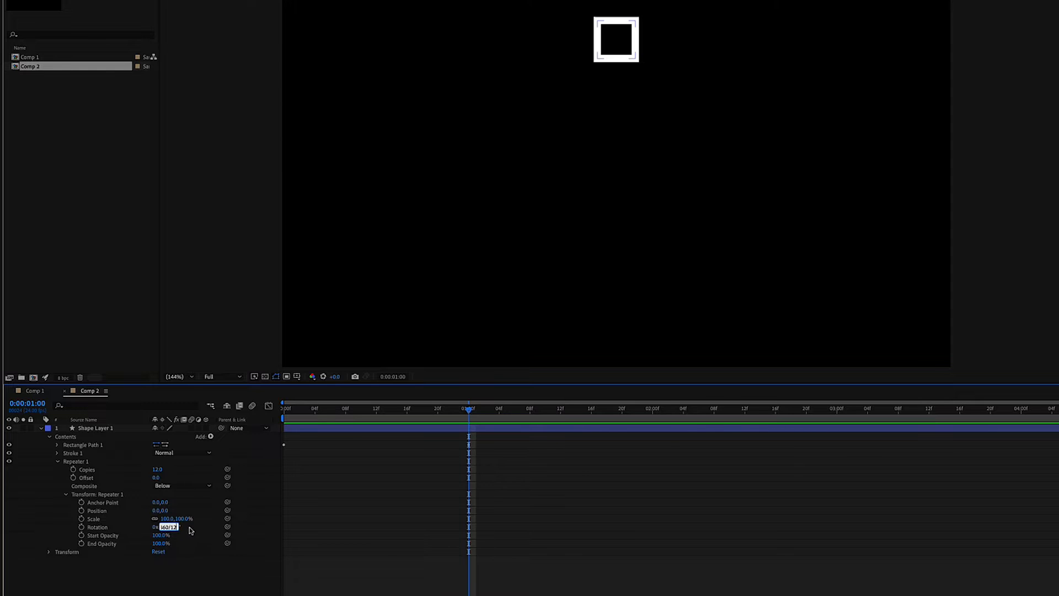
{"action": "key", "text": "Return"}
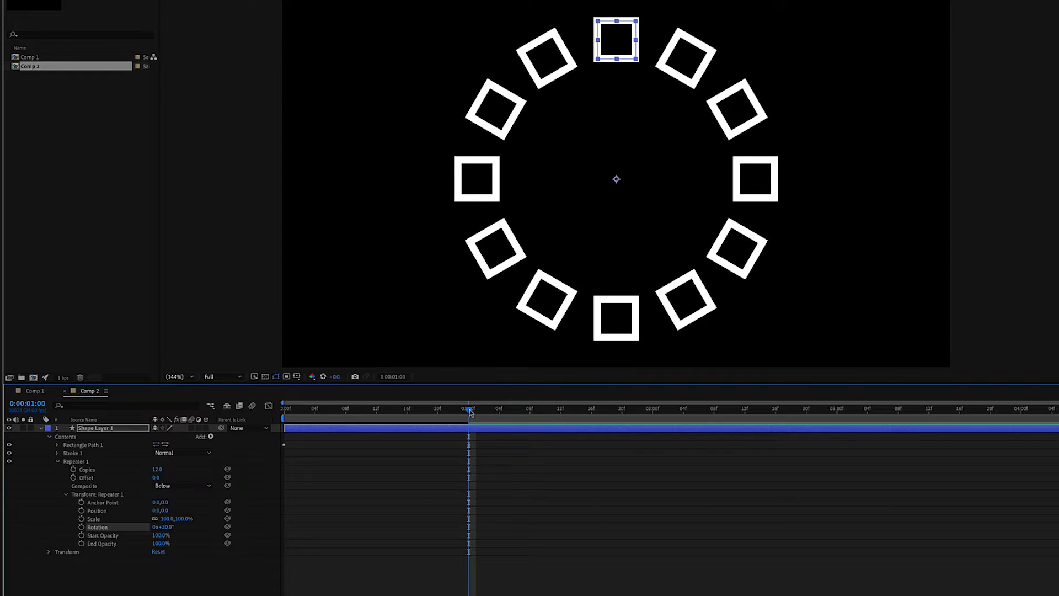
- Preview the ring of squares expanding from the first frame
{"action": "left_click_drag", "start_coordinate": [469, 409], "coordinate": [249, 417]}
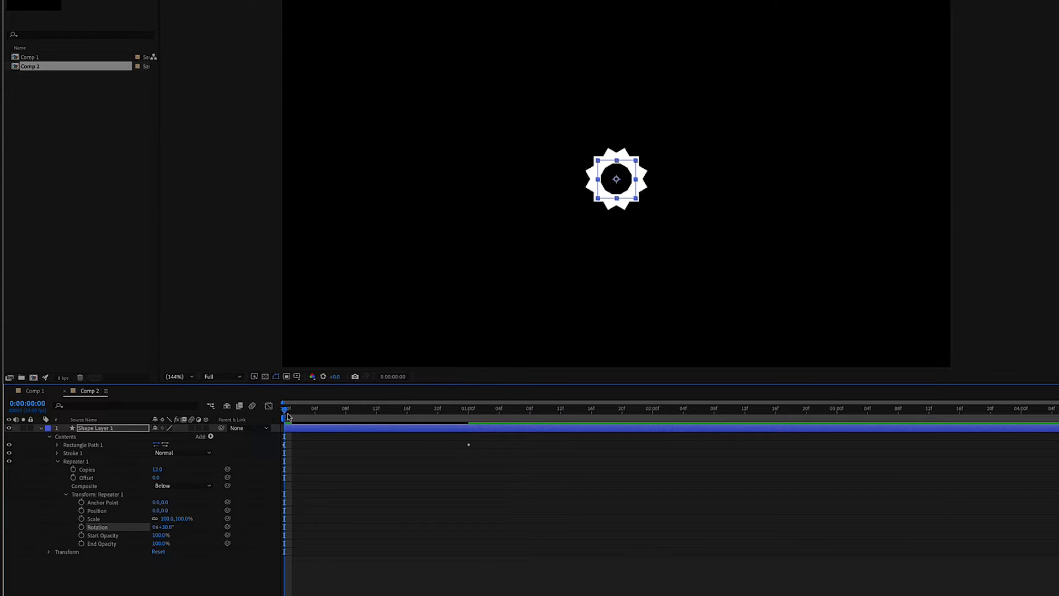
{"action": "key", "text": "space"}
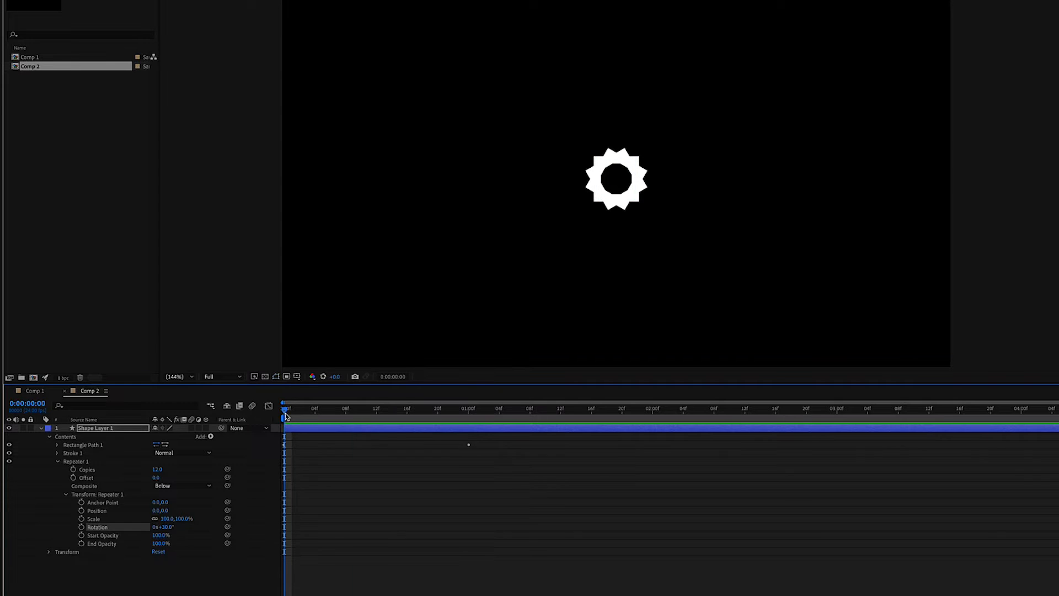
{"action": "key", "text": "space"}
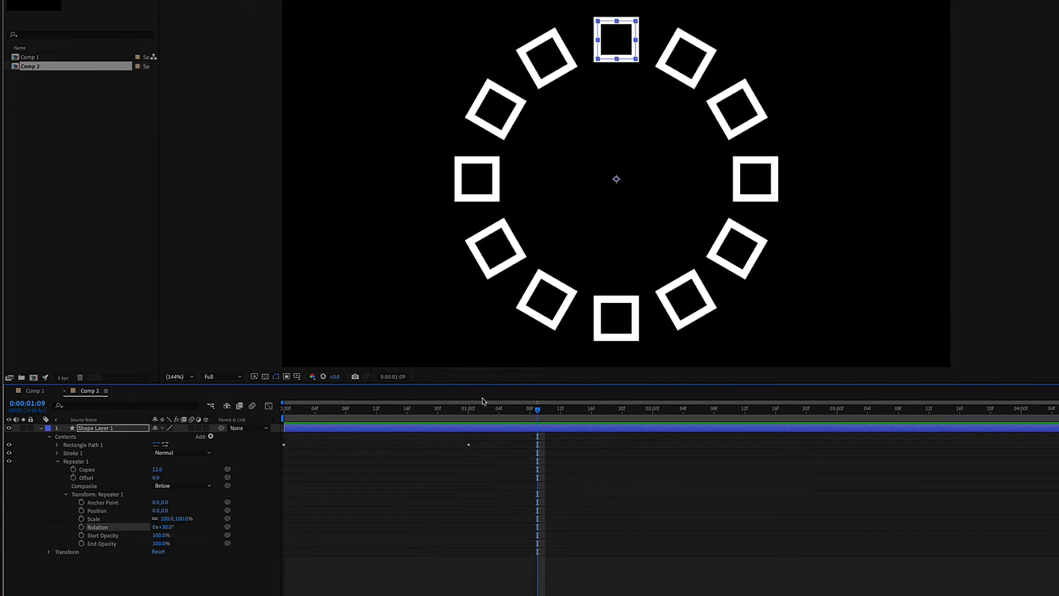
- Scrub the ring's expansion between the first frame and 0:00:01:00
{"action": "left_click_drag", "start_coordinate": [537, 413], "coordinate": [461, 411]}
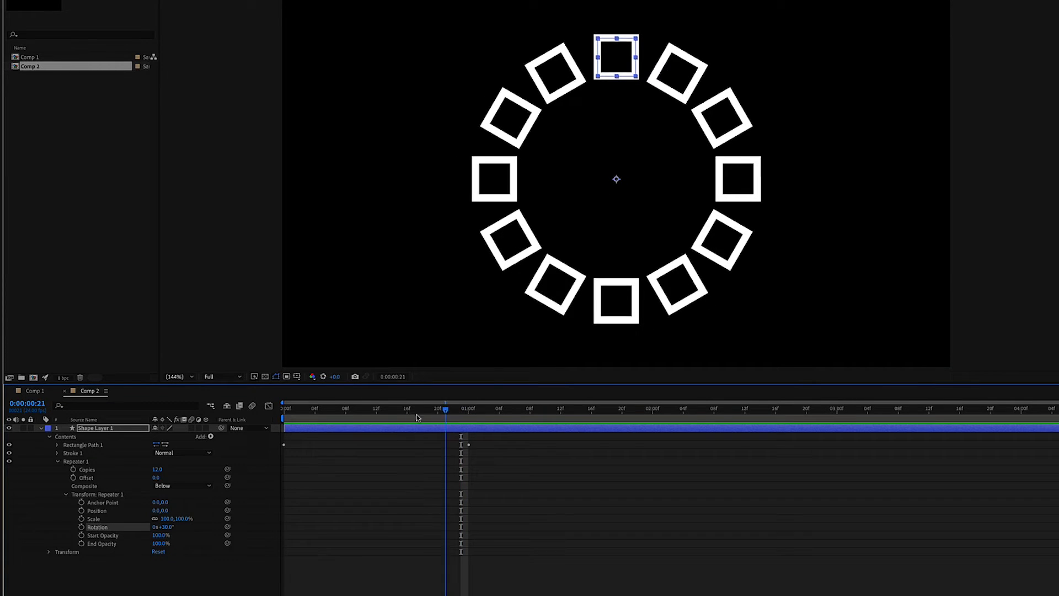
{"action": "key", "text": "Home"}
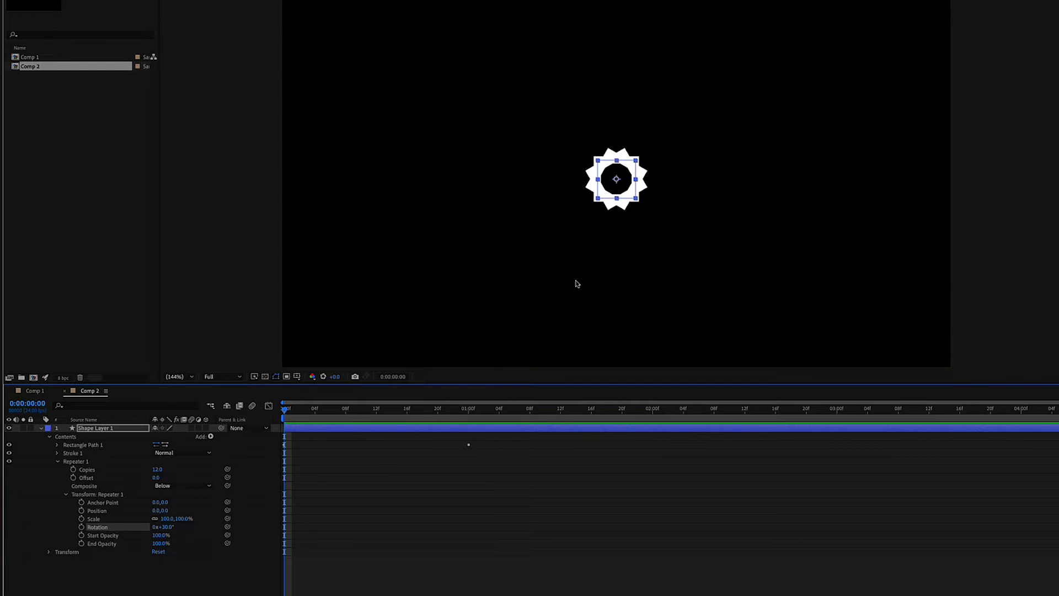
{"action": "left_click_drag", "start_coordinate": [286, 413], "coordinate": [469, 448]}
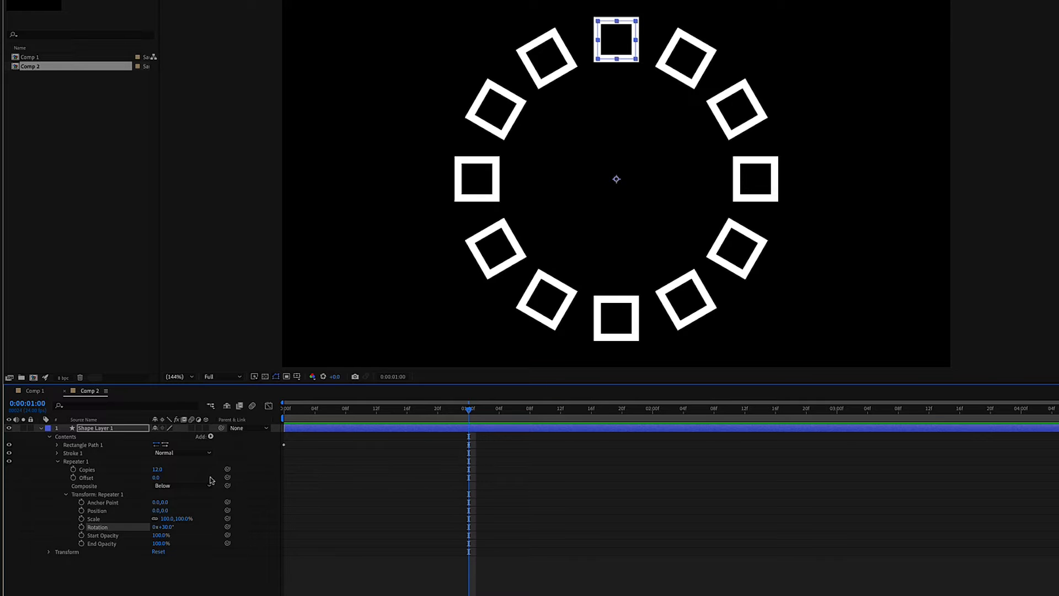
- Keyframe the rectangle path's size from 0, 0 at the first frame to 104, 104 at 0:00:01:00
{"action": "left_click", "coordinate": [56, 462]}
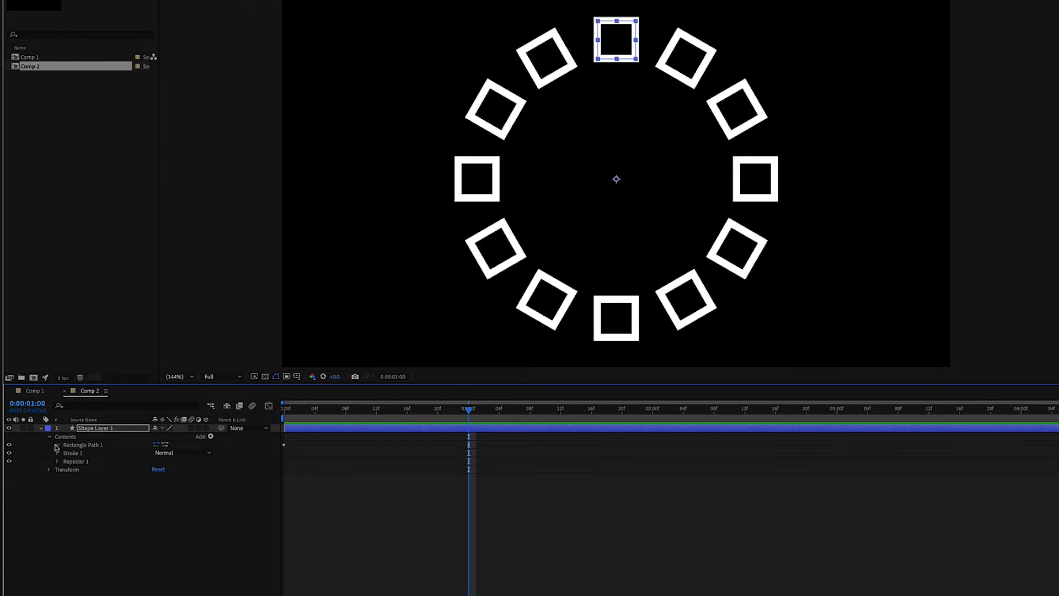
{"action": "left_click", "coordinate": [56, 445]}
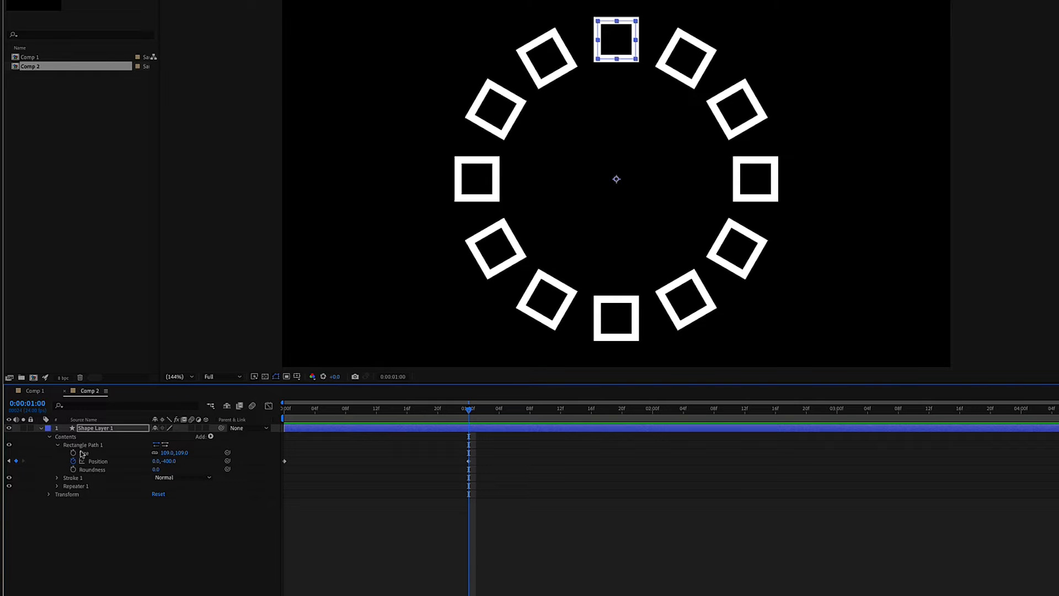
{"action": "left_click_drag", "start_coordinate": [465, 409], "coordinate": [279, 420]}
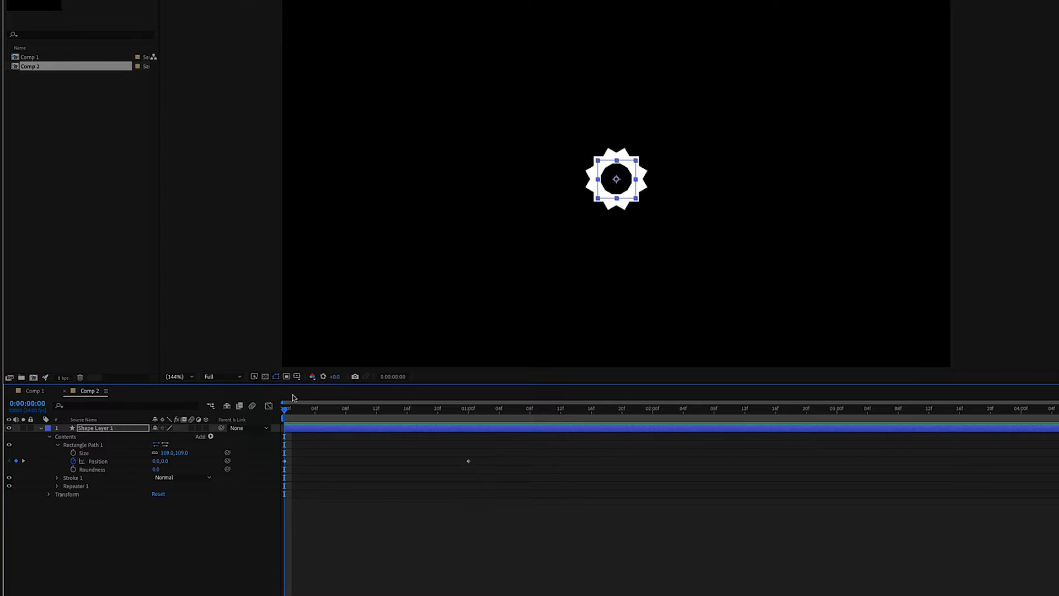
{"action": "left_click", "coordinate": [73, 453]}
{"action": "left_click_drag", "start_coordinate": [168, 454], "coordinate": [114, 456]}
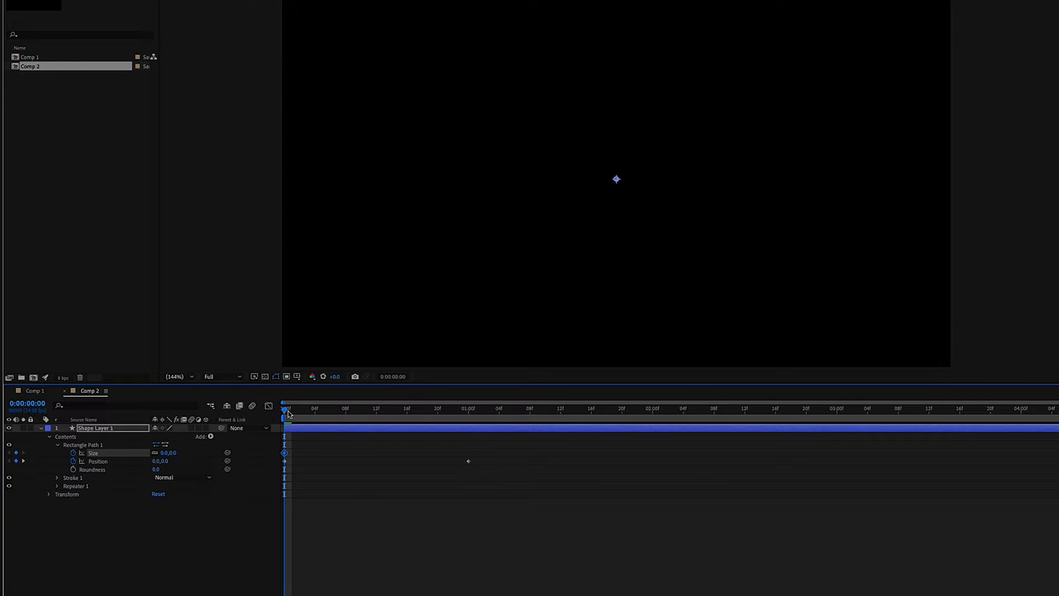
{"action": "left_click_drag", "start_coordinate": [287, 413], "coordinate": [468, 421]}
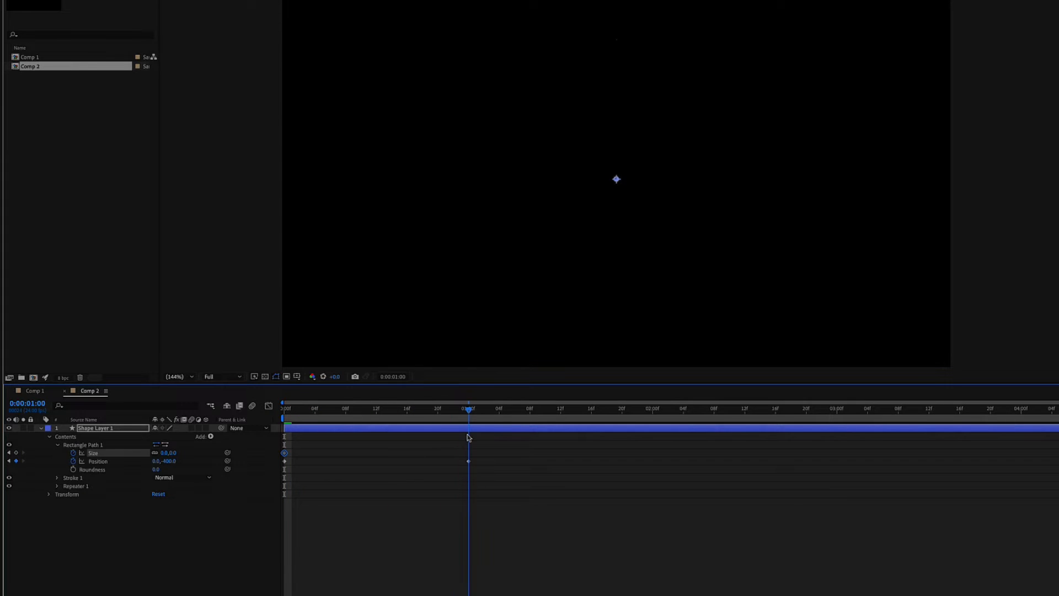
{"action": "left_click_drag", "start_coordinate": [165, 453], "coordinate": [221, 460]}
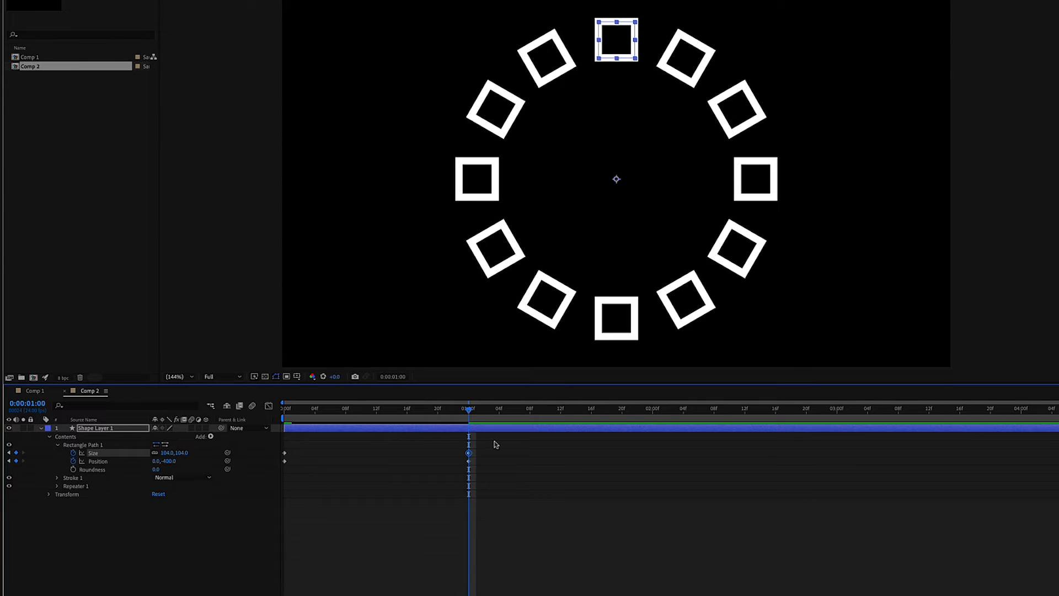
- Delay the rectangle's first size keyframe to about frame 3 and scrub through the animation
{"action": "left_click_drag", "start_coordinate": [469, 411], "coordinate": [308, 454]}
{"action": "left_click_drag", "start_coordinate": [289, 409], "coordinate": [468, 452]}
{"action": "left_click_drag", "start_coordinate": [468, 411], "coordinate": [284, 408]}
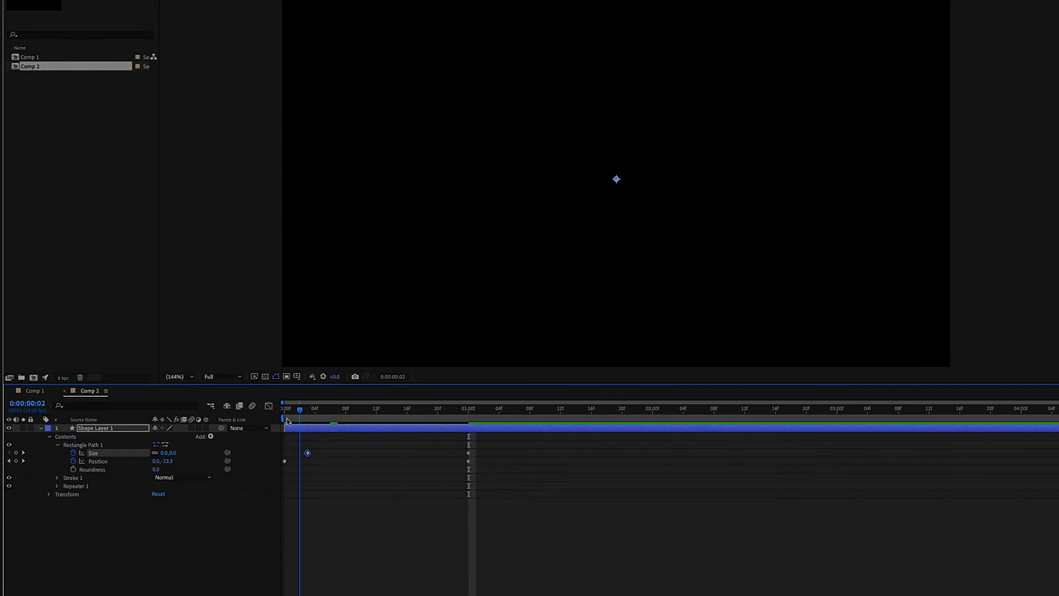
- Keyframe the stroke width from 21 at the first frame to 0 at 0:00:01:00
{"action": "left_click", "coordinate": [57, 478]}
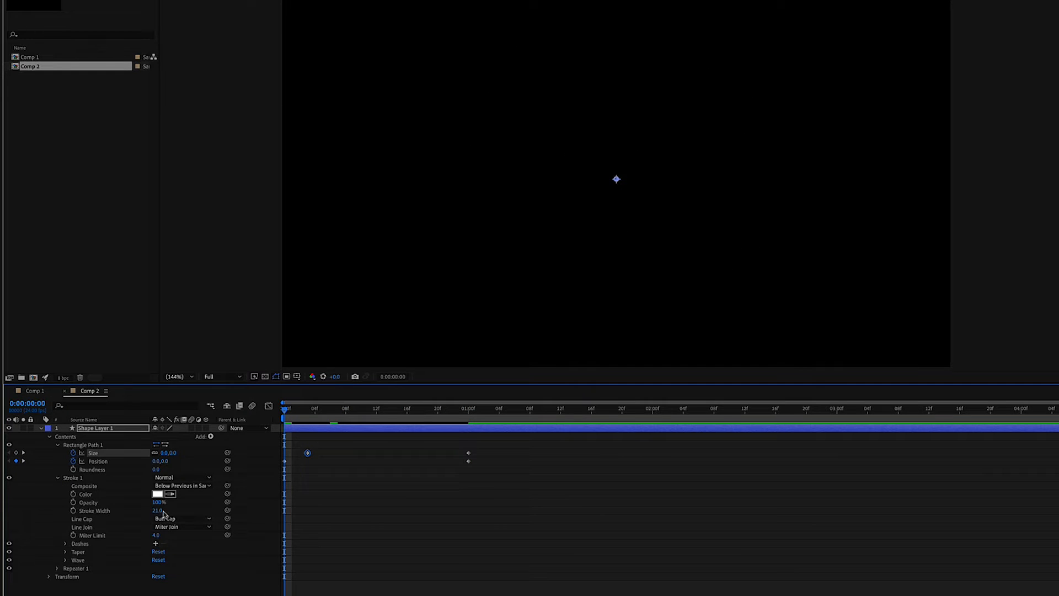
{"action": "left_click", "coordinate": [73, 510]}
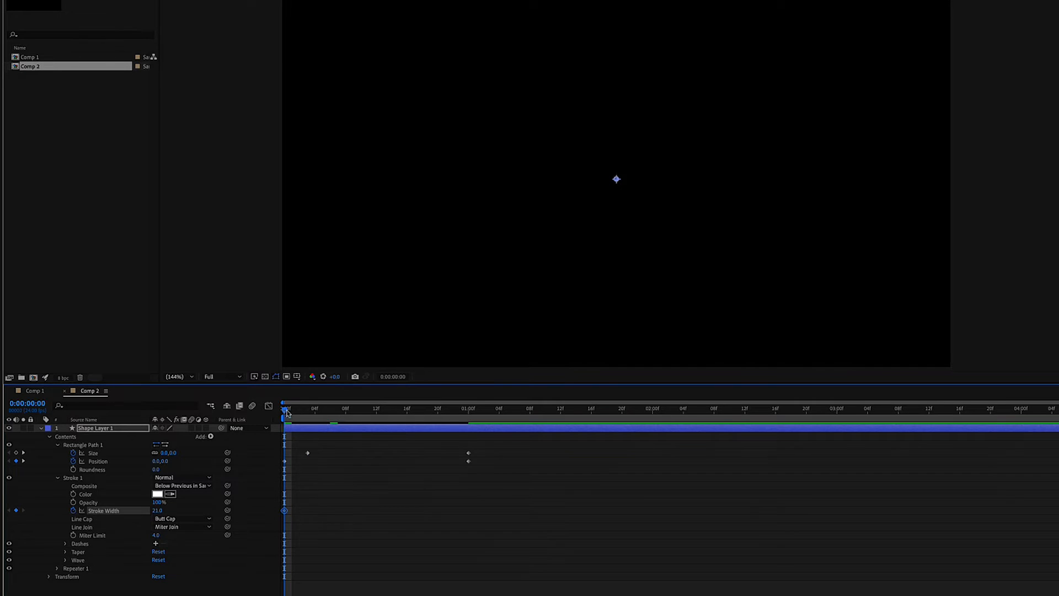
{"action": "left_click_drag", "start_coordinate": [286, 412], "coordinate": [469, 411]}
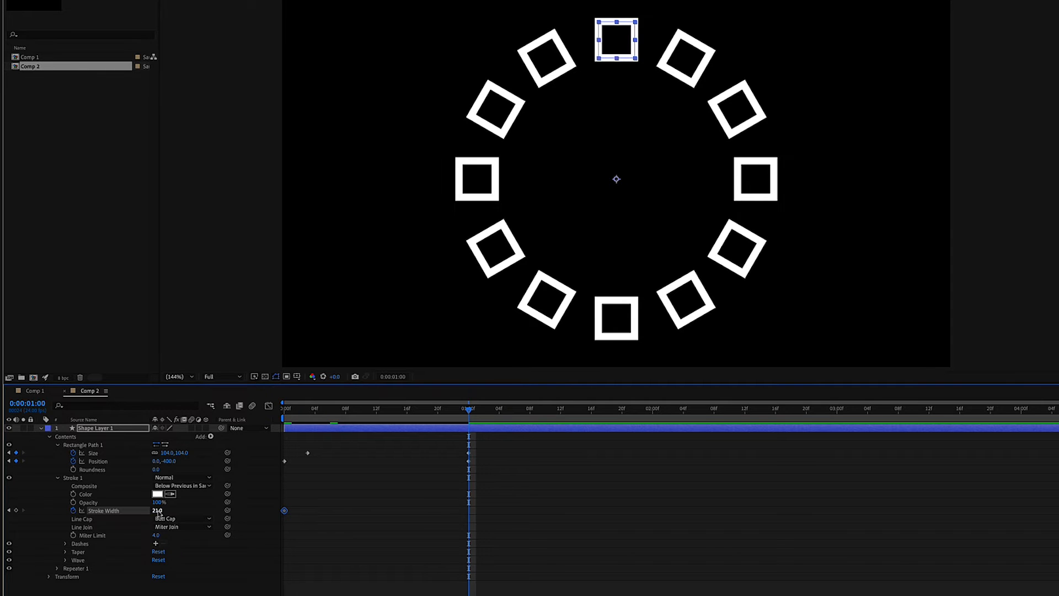
{"action": "left_click_drag", "start_coordinate": [157, 512], "coordinate": [141, 510]}
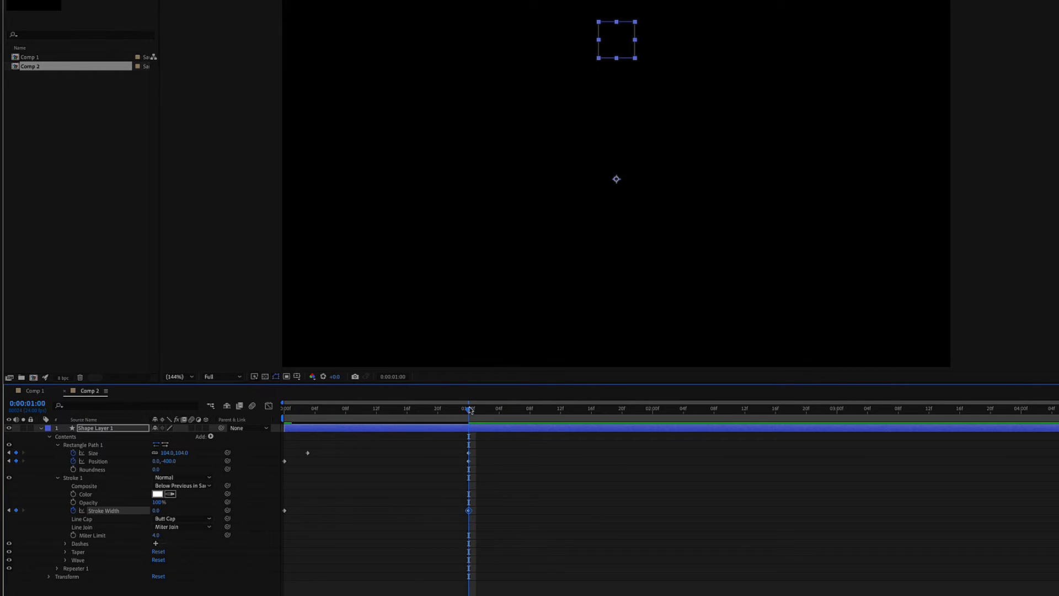
- Play back the burst with its thinning stroke and return the playhead to the first frame
{"action": "left_click_drag", "start_coordinate": [467, 412], "coordinate": [283, 415]}
{"action": "key", "text": "space"}
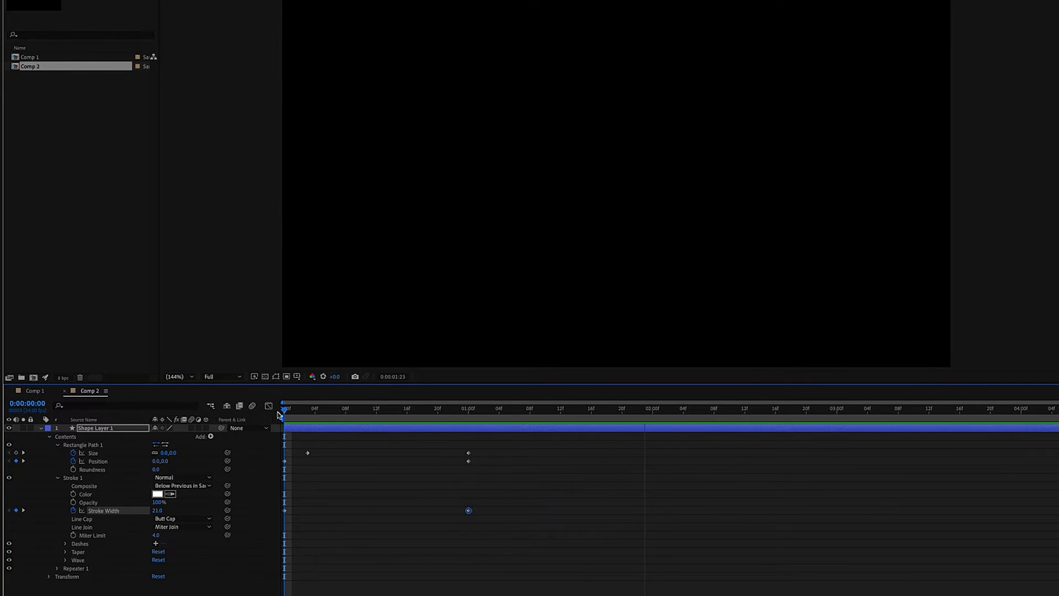
{"action": "left_click_drag", "start_coordinate": [278, 414], "coordinate": [284, 439]}
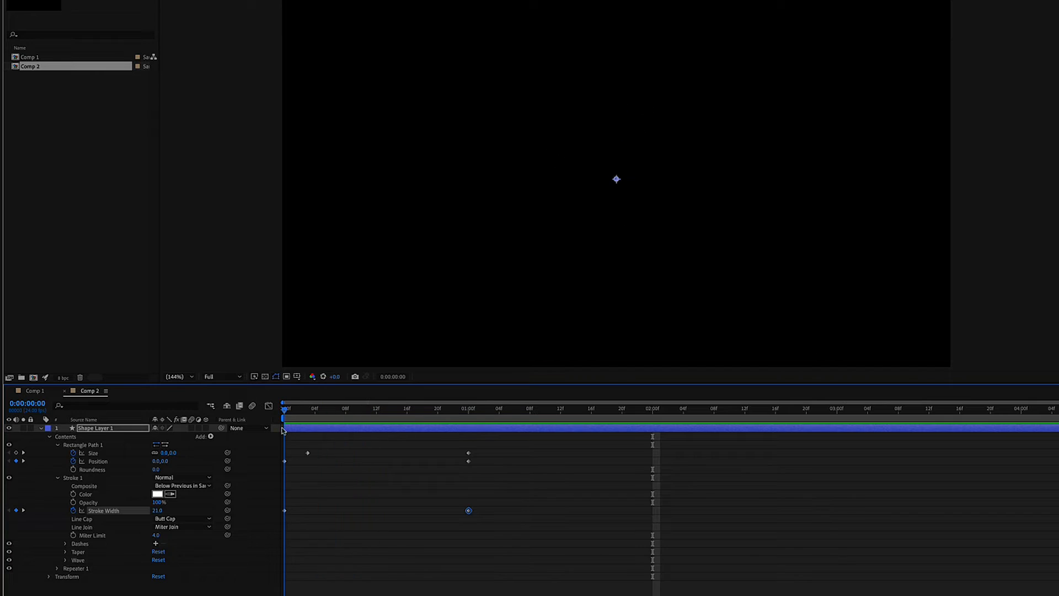
- Collapse the shape layer's contents and enable motion blur for the layer and the composition
{"action": "left_click", "coordinate": [42, 429]}
{"action": "left_click", "coordinate": [41, 428]}
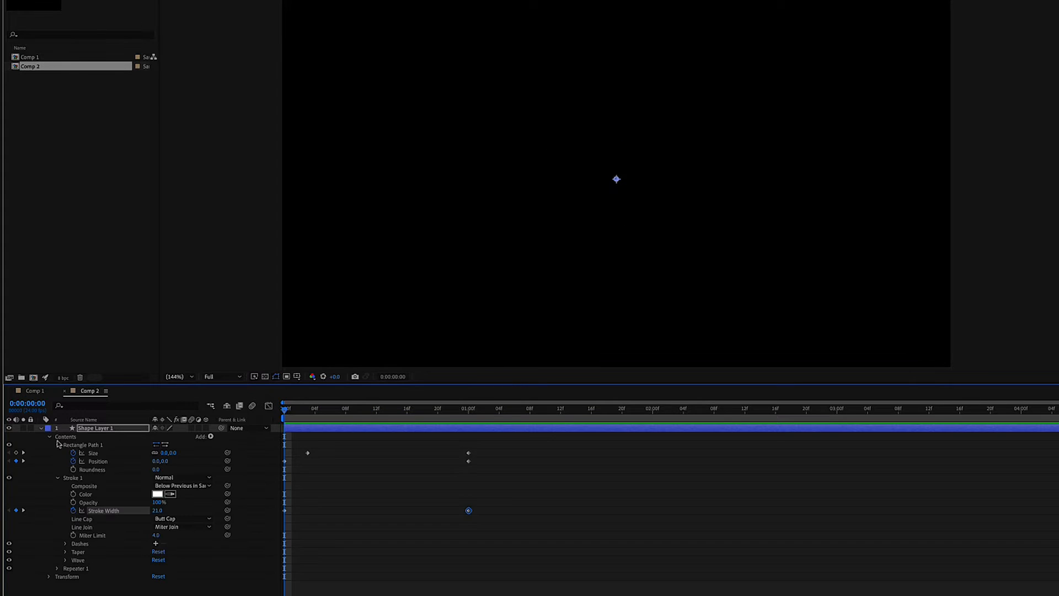
{"action": "left_click", "coordinate": [50, 437]}
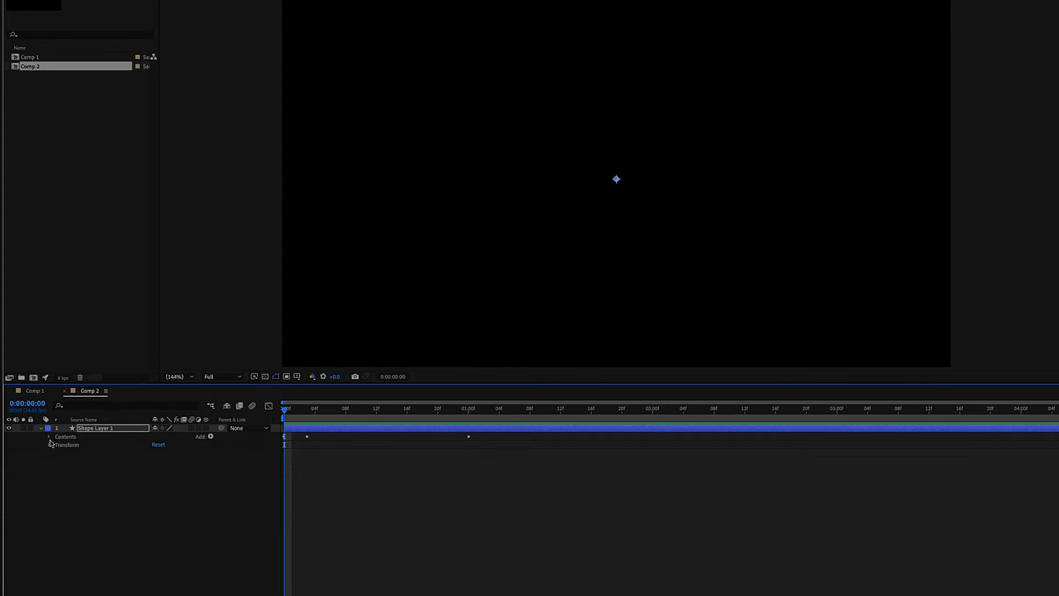
{"action": "left_click", "coordinate": [191, 429]}
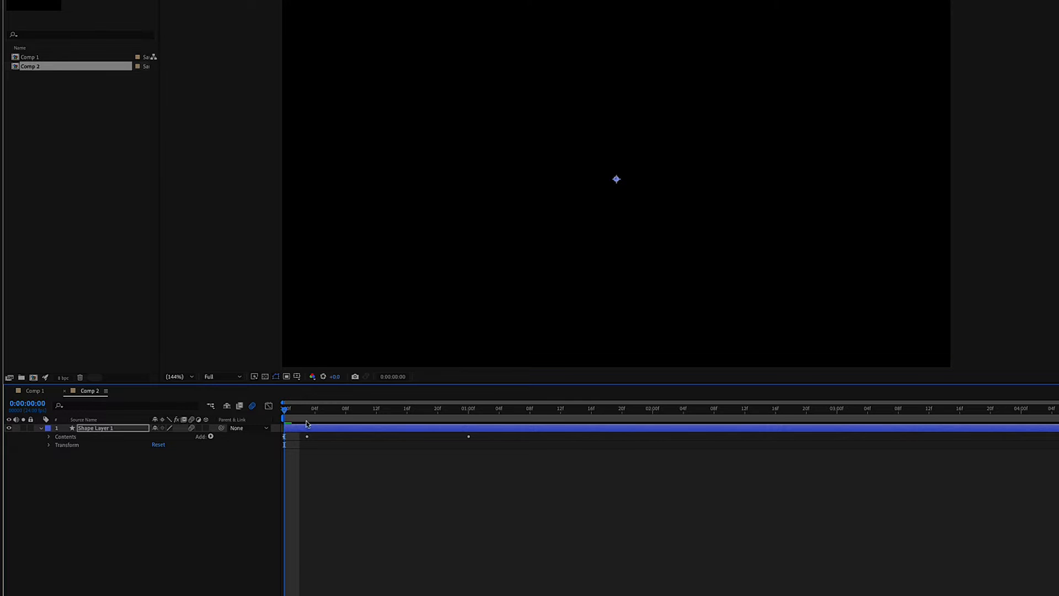
- Preview the motion-blurred burst and inspect the blur around 0:00:00:17
{"action": "key", "text": "space"}
{"action": "key", "text": "space"}
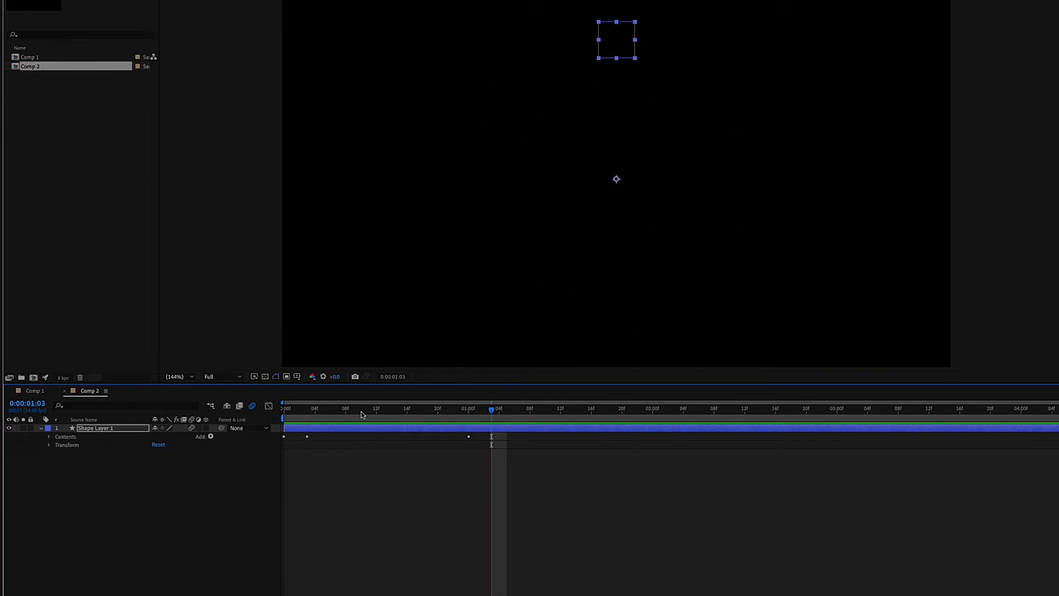
{"action": "left_click_drag", "start_coordinate": [483, 411], "coordinate": [418, 415]}
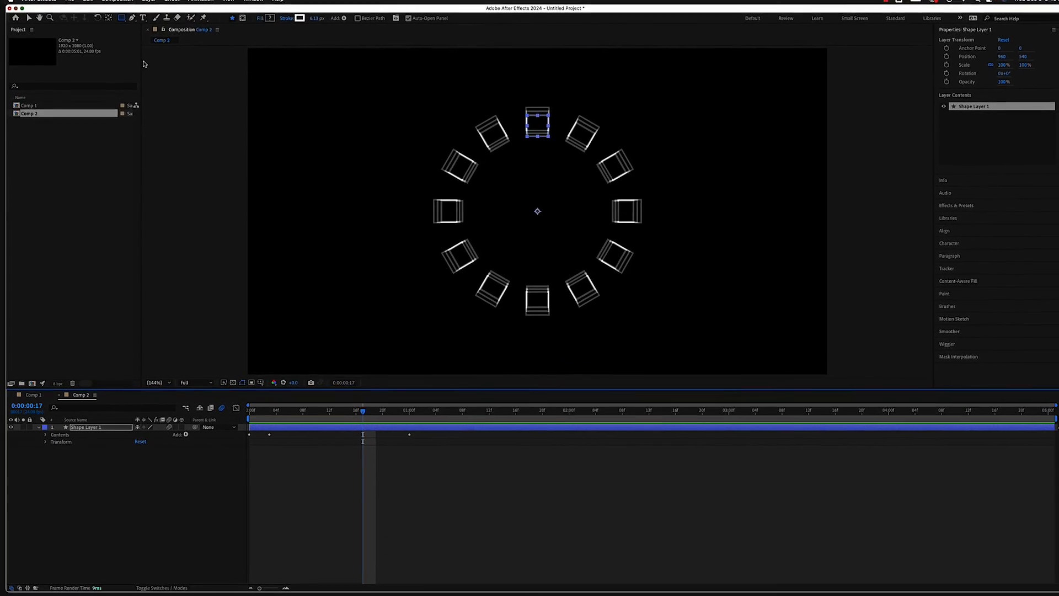
- In the composition's advanced settings, raise the motion blur samples per frame and set the shutter phase to -1°
{"action": "left_click", "coordinate": [126, 5]}
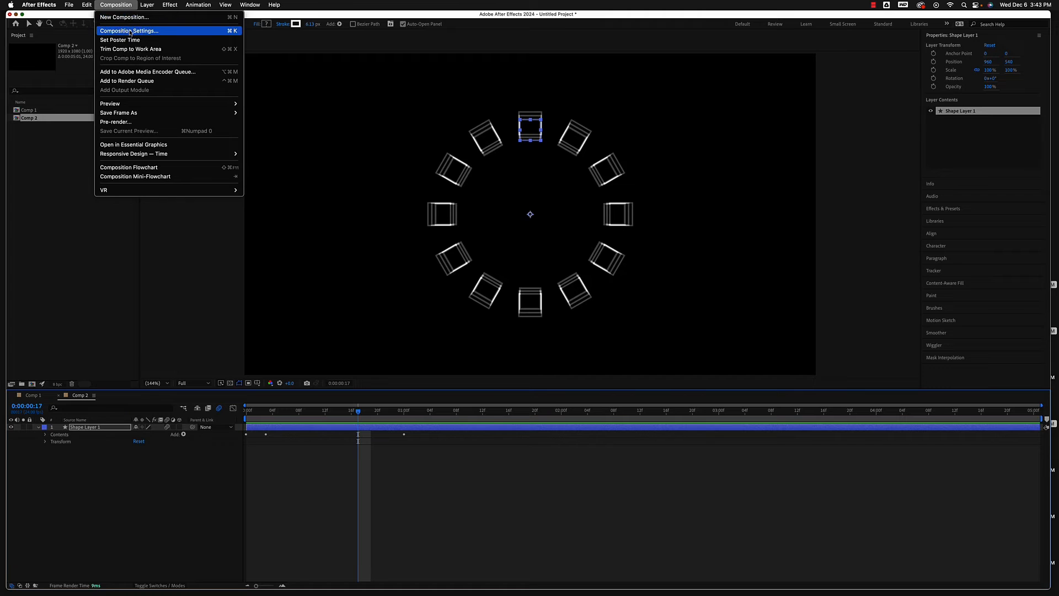
{"action": "left_click", "coordinate": [130, 31]}
{"action": "left_click_drag", "start_coordinate": [200, 155], "coordinate": [253, 170]}
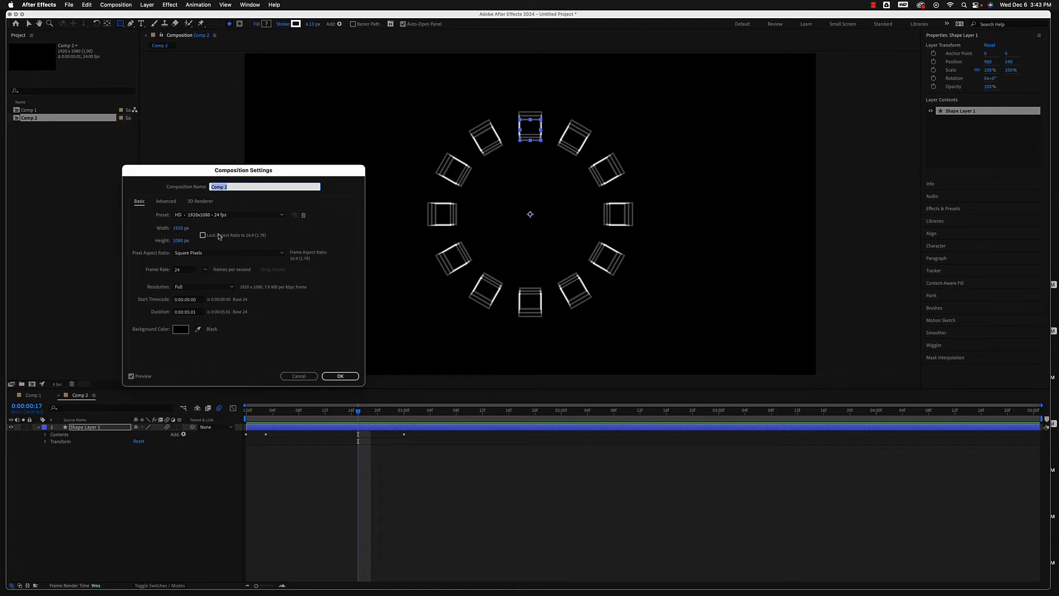
{"action": "left_click", "coordinate": [167, 202]}
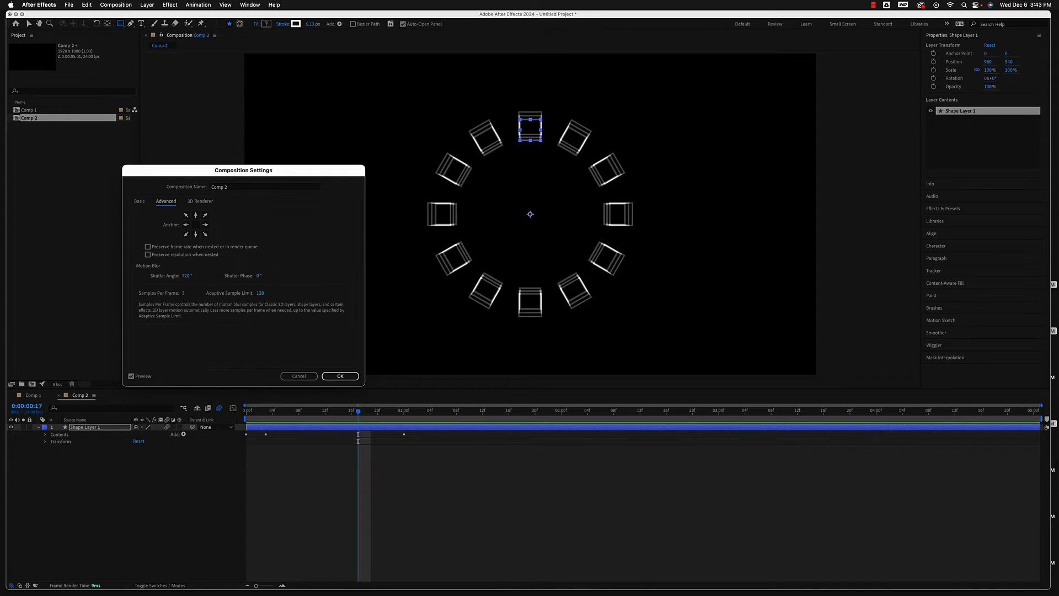
{"action": "left_click_drag", "start_coordinate": [193, 295], "coordinate": [184, 297]}
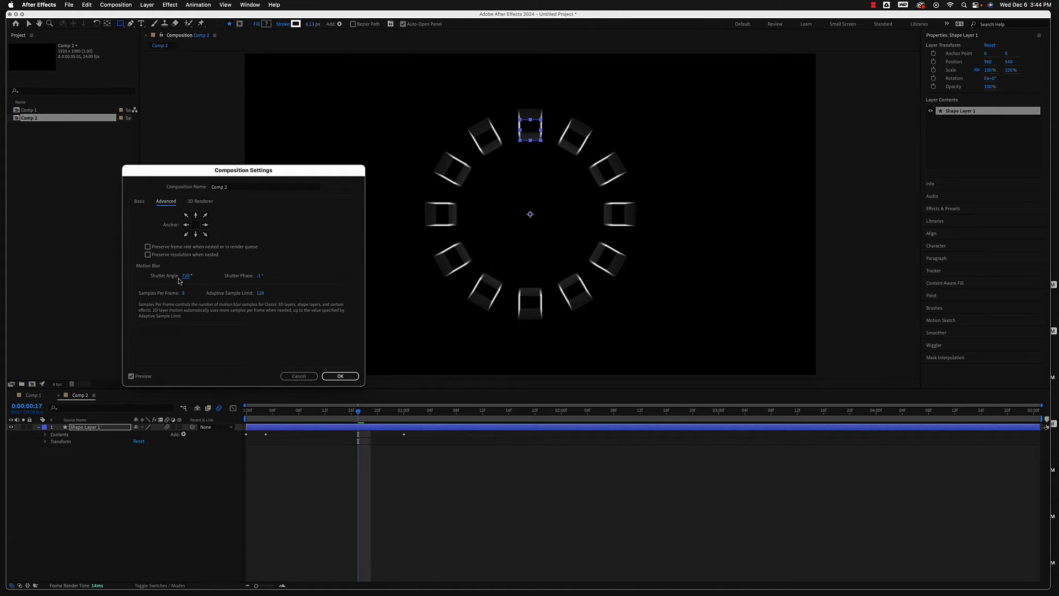
{"action": "left_click", "coordinate": [340, 375]}
- Preview the burst with the revised motion blur settings and return the playhead to the first frame
{"action": "left_click_drag", "start_coordinate": [358, 412], "coordinate": [233, 412]}
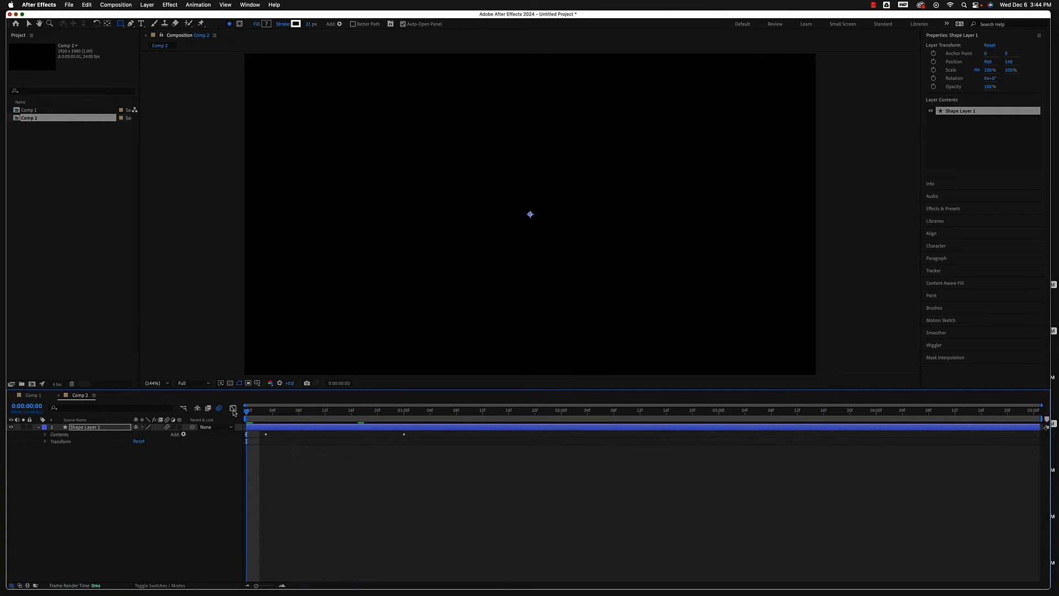
{"action": "key", "text": "space"}
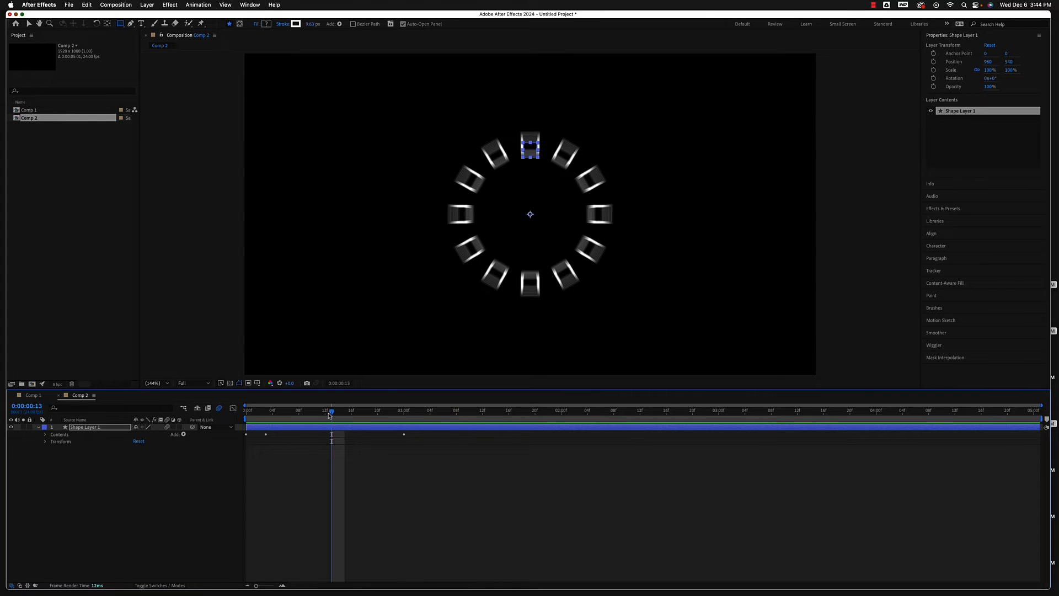
{"action": "left_click_drag", "start_coordinate": [330, 414], "coordinate": [237, 418]}
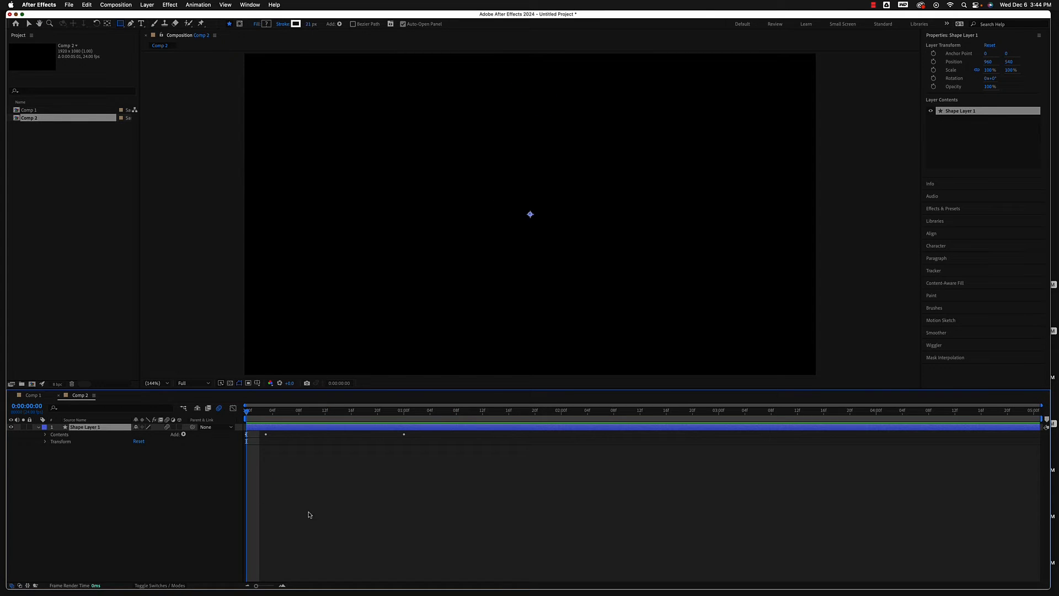
- Apply Easy Ease to all size, position and stroke width keyframes and lengthen the ease into the final keyframes so the speed peaks early
{"action": "left_click", "coordinate": [45, 434]}
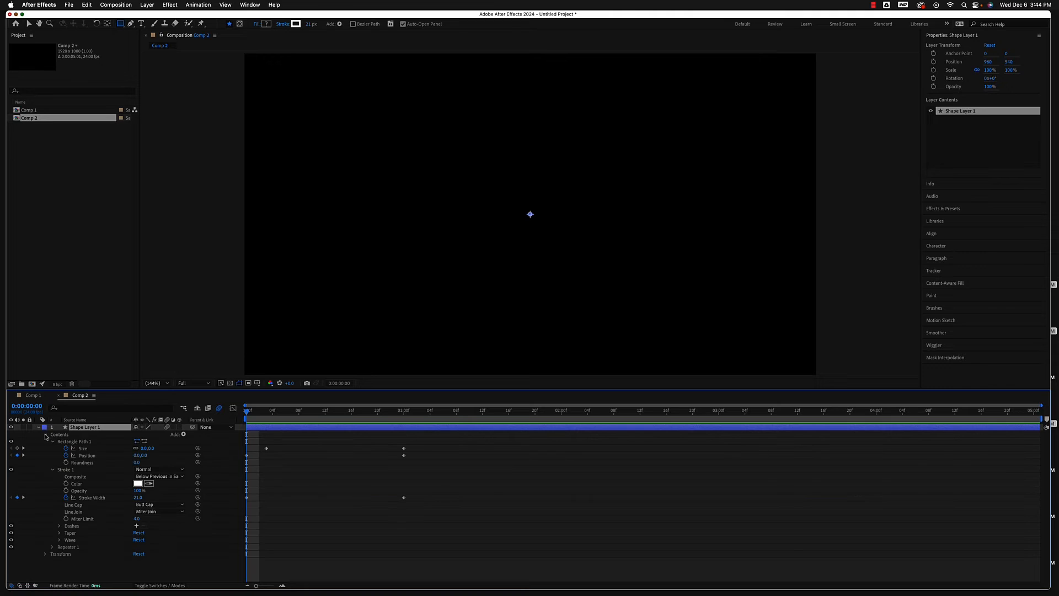
{"action": "key", "text": "u"}
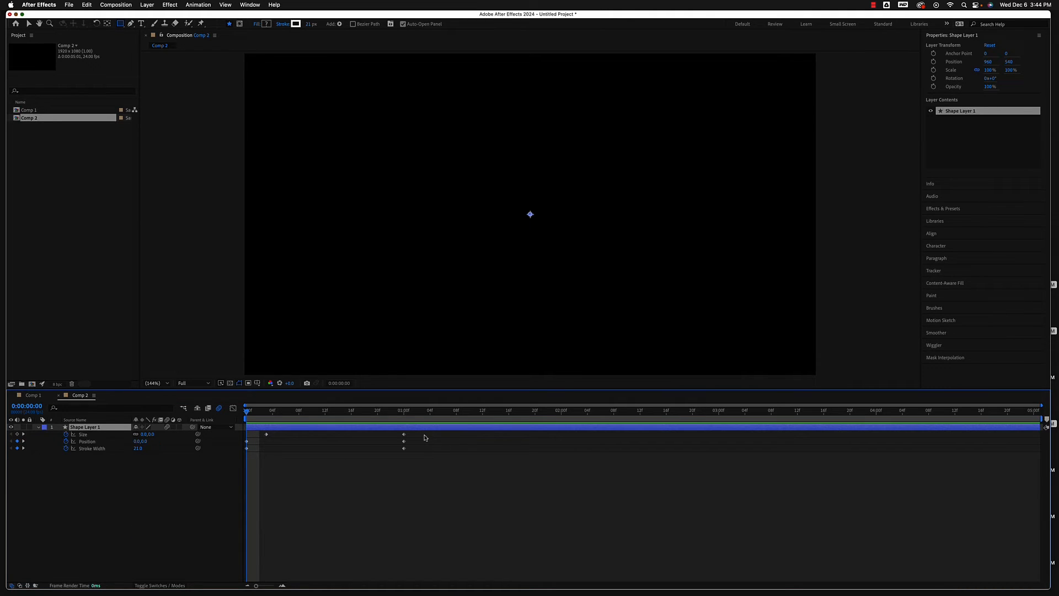
{"action": "left_click_drag", "start_coordinate": [425, 436], "coordinate": [237, 467]}
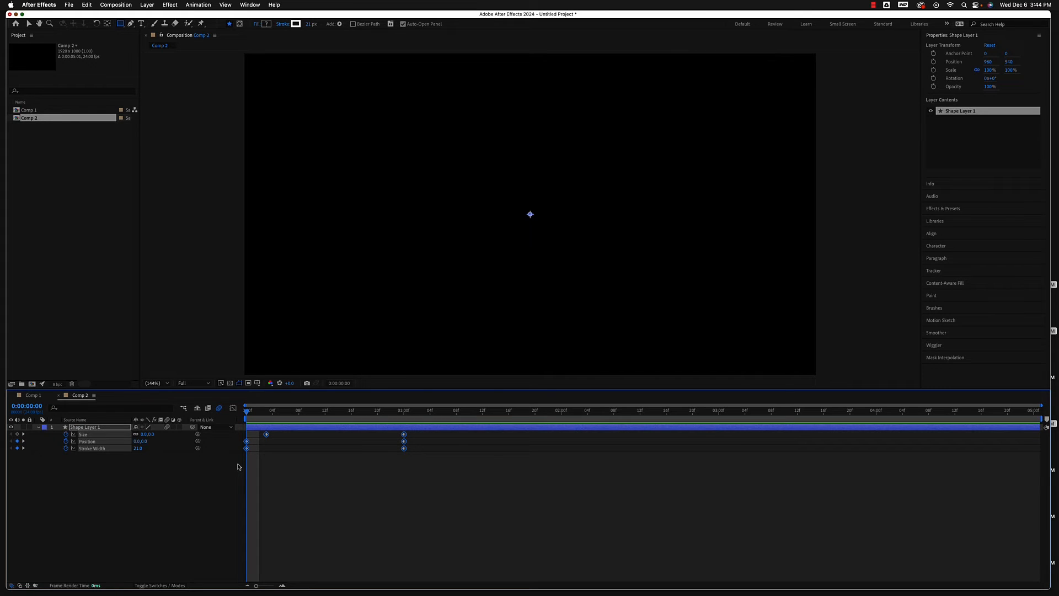
{"action": "key", "text": "F9"}
{"action": "left_click", "coordinate": [232, 409]}
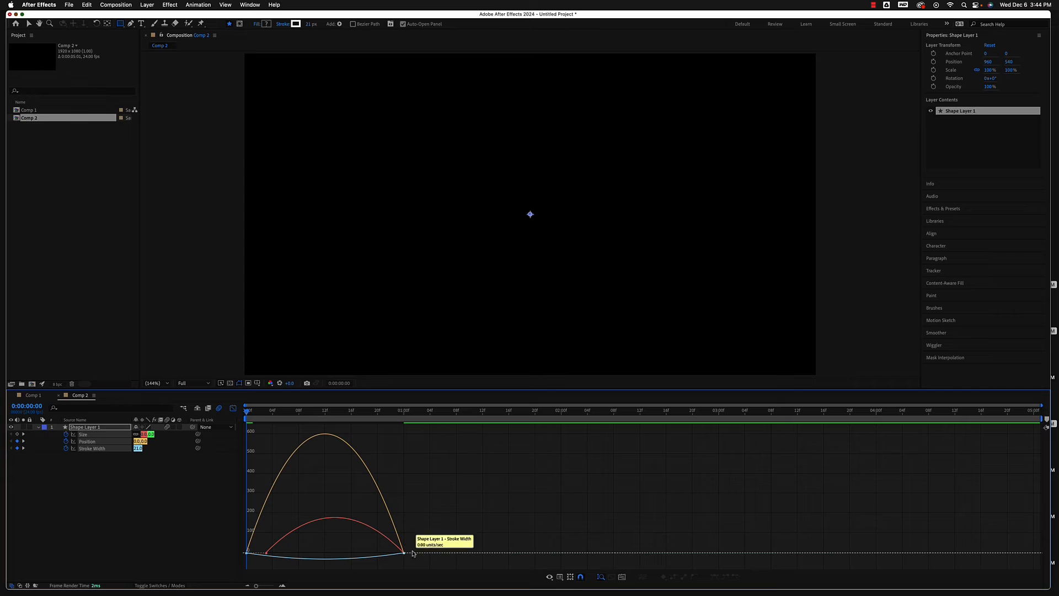
{"action": "left_click_drag", "start_coordinate": [418, 537], "coordinate": [313, 552]}
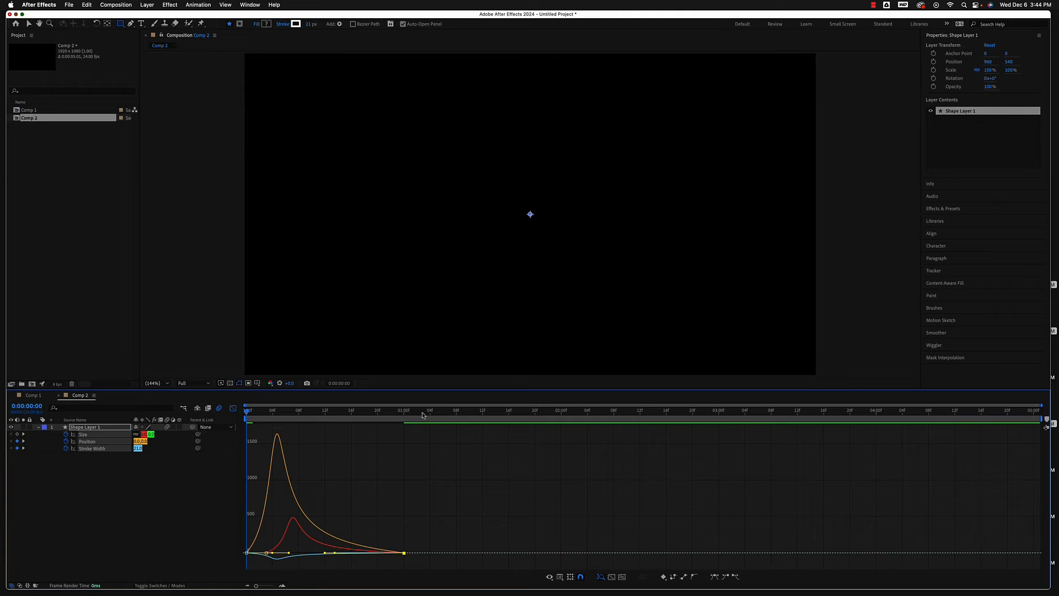
- Preview the eased burst from the first frame and switch from the speed graph back to the keyframe view
{"action": "left_click_drag", "start_coordinate": [422, 413], "coordinate": [223, 412]}
{"action": "key", "text": "space"}
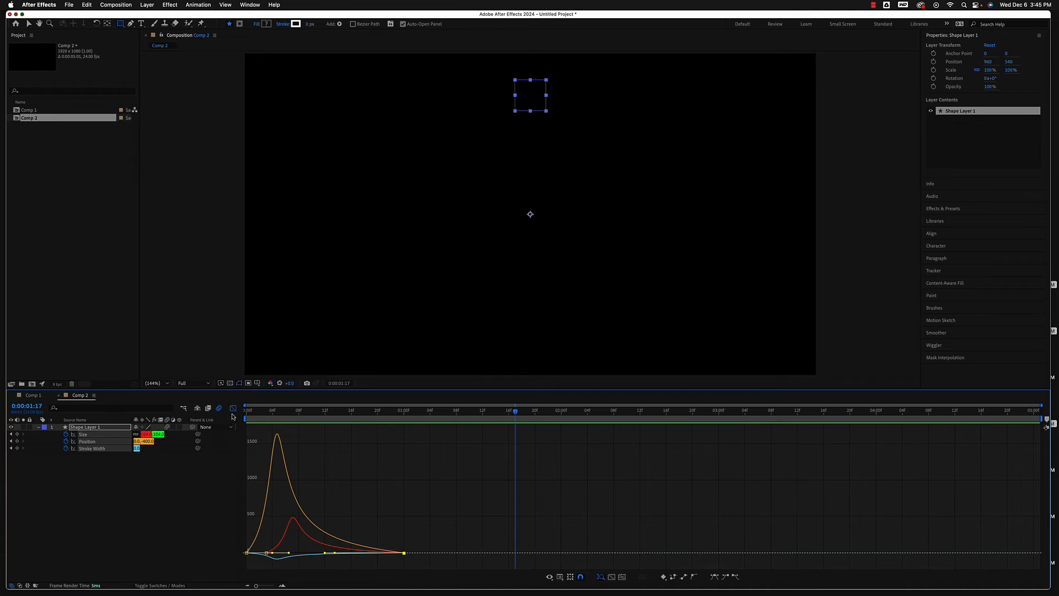
{"action": "left_click", "coordinate": [232, 409]}
{"action": "key", "text": "space"}
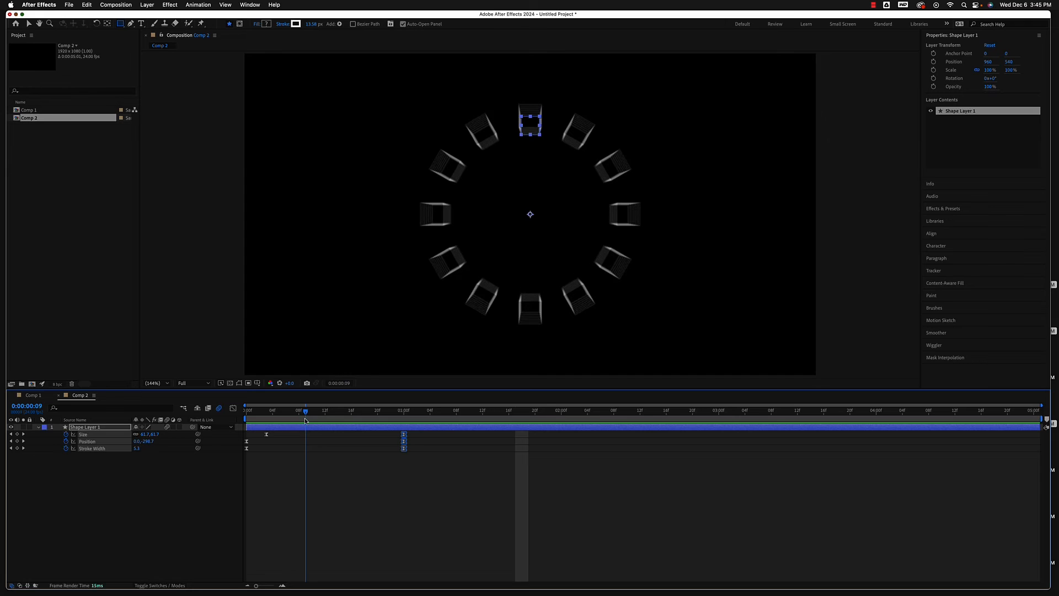
{"action": "mouse_move", "coordinate": [355, 430]}
{"action": "left_mouse_down"}
{"action": "mouse_move", "coordinate": [404, 430]}
{"action": "mouse_move", "coordinate": [252, 432]}
{"action": "mouse_move", "coordinate": [404, 448]}
{"action": "mouse_move", "coordinate": [300, 448]}
{"action": "left_mouse_up"}
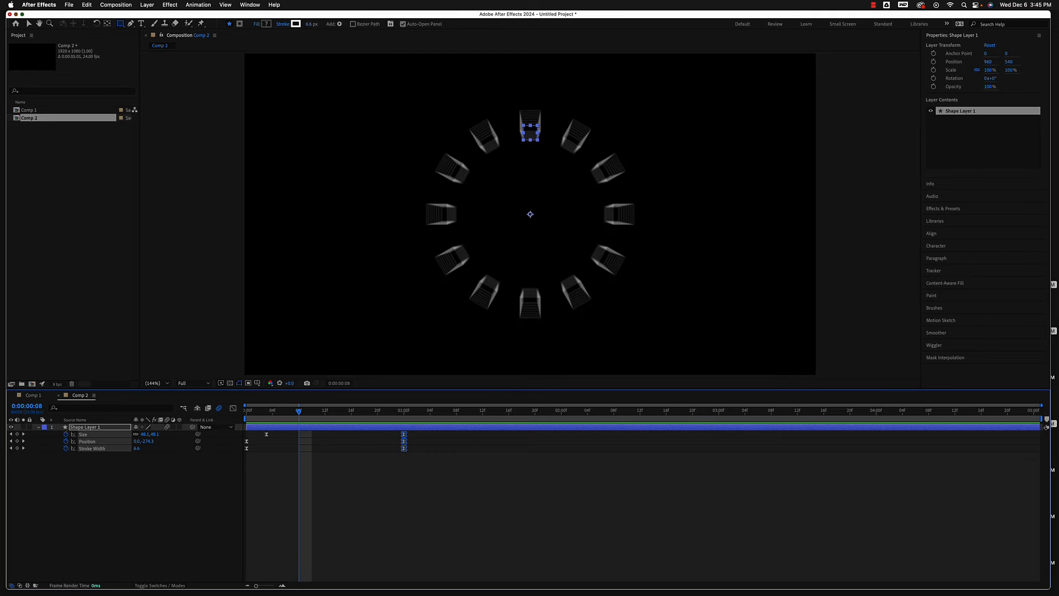
{"action": "left_click", "coordinate": [147, 4]}
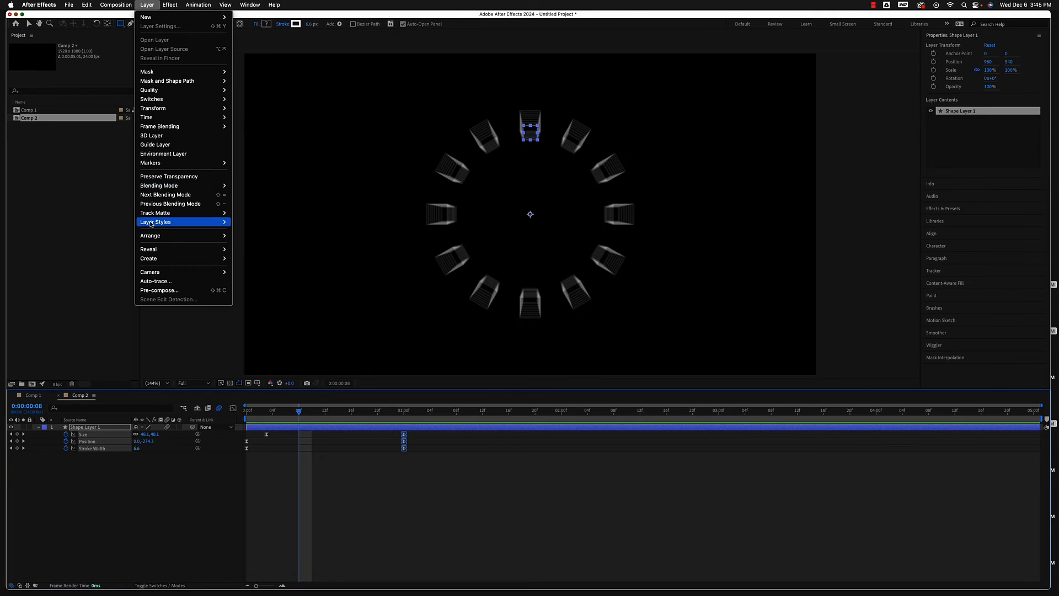
{"action": "mouse_move", "coordinate": [165, 222]}
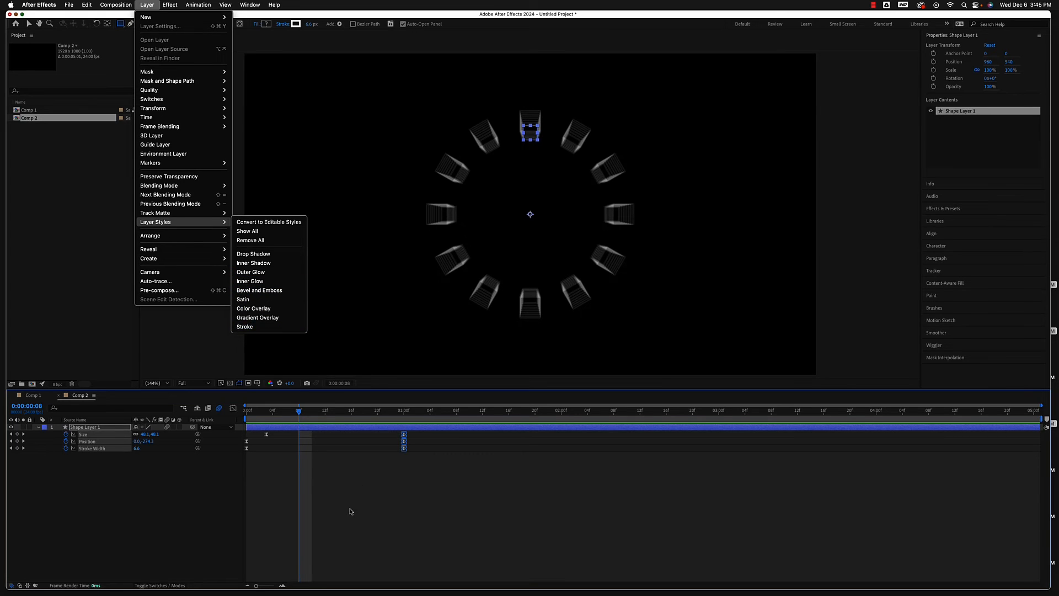
{"action": "left_click", "coordinate": [298, 412]}
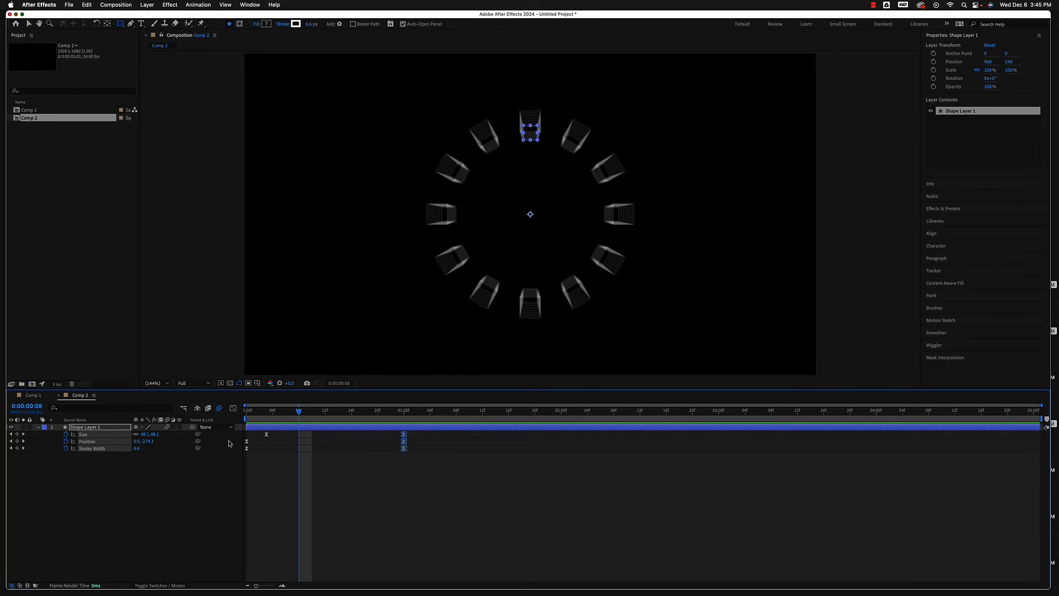
{"action": "left_click", "coordinate": [194, 543]}
- Duplicate Shape Layer 1 and shift the copy to start three frames later in the timeline
{"action": "left_click_drag", "start_coordinate": [299, 411], "coordinate": [286, 412]}
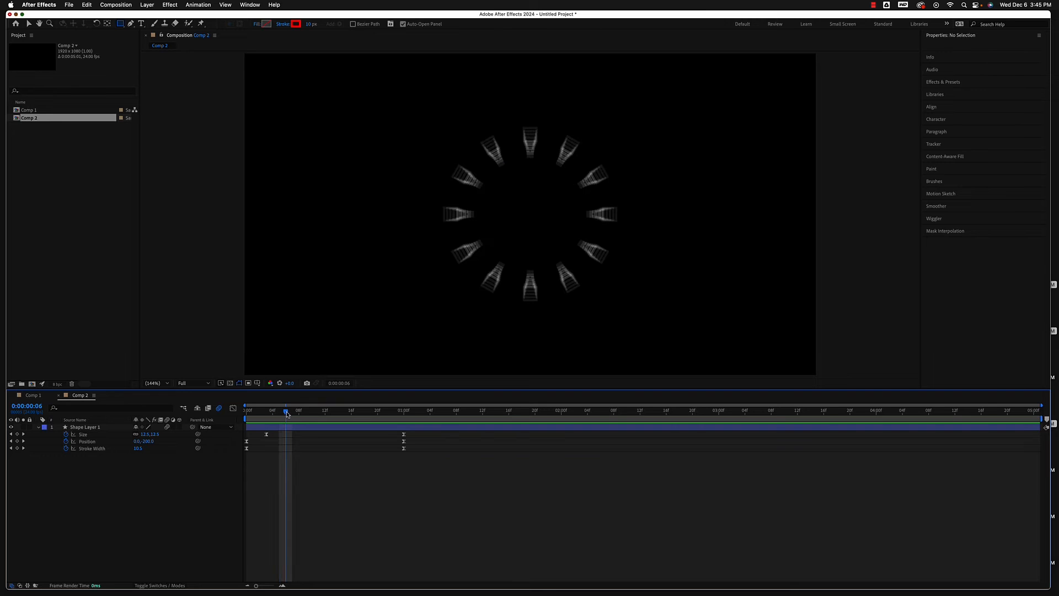
{"action": "left_click", "coordinate": [117, 426]}
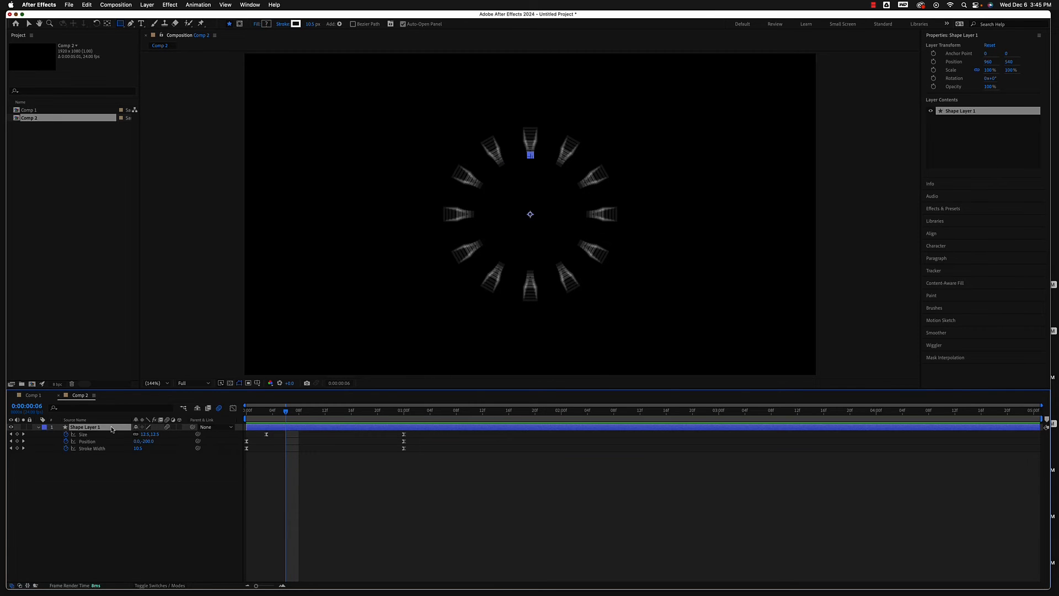
{"action": "key", "text": "super+d"}
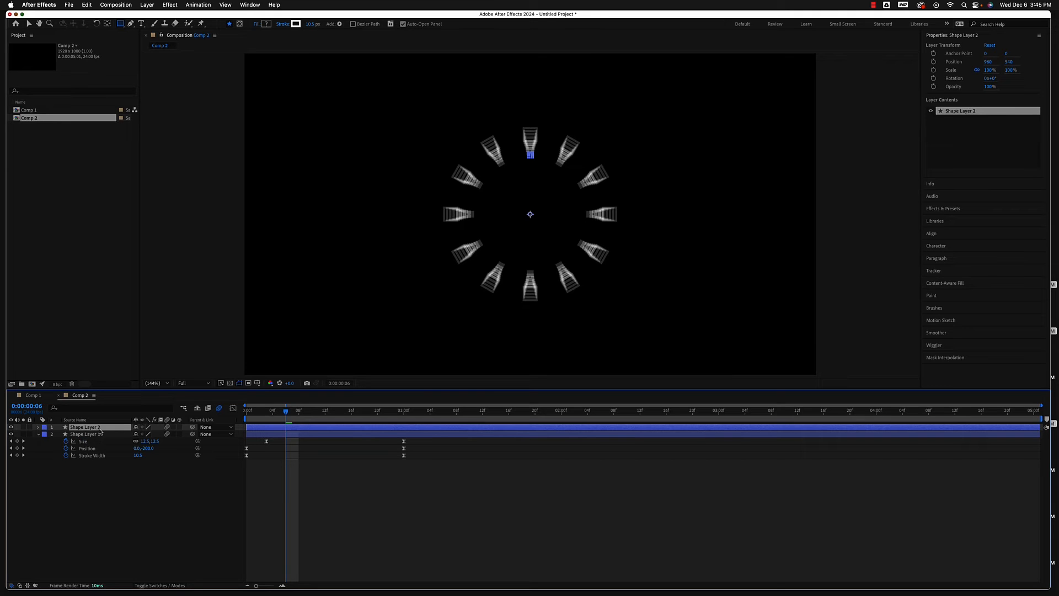
{"action": "mouse_move", "coordinate": [299, 428]}
{"action": "left_mouse_down"}
{"action": "mouse_move", "coordinate": [317, 431]}
{"action": "mouse_move", "coordinate": [279, 412]}
{"action": "mouse_move", "coordinate": [233, 414]}
{"action": "mouse_move", "coordinate": [433, 407]}
{"action": "mouse_move", "coordinate": [291, 414]}
{"action": "left_mouse_up"}
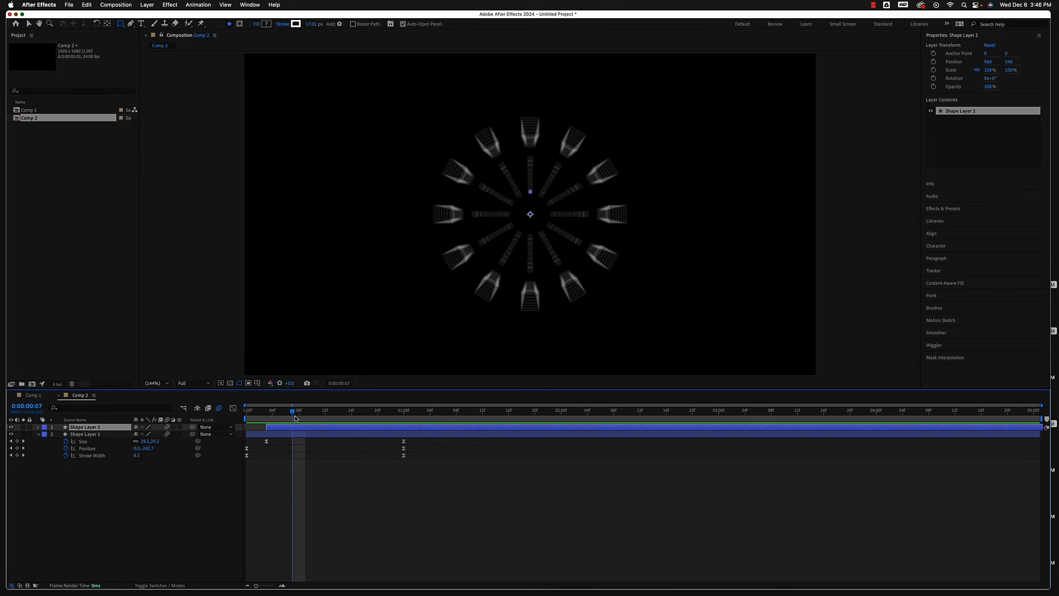
- Reveal Shape Layer 2's rectangle path properties and move its first size keyframe to frame 7
{"action": "left_click", "coordinate": [38, 434]}
{"action": "left_click", "coordinate": [38, 428]}
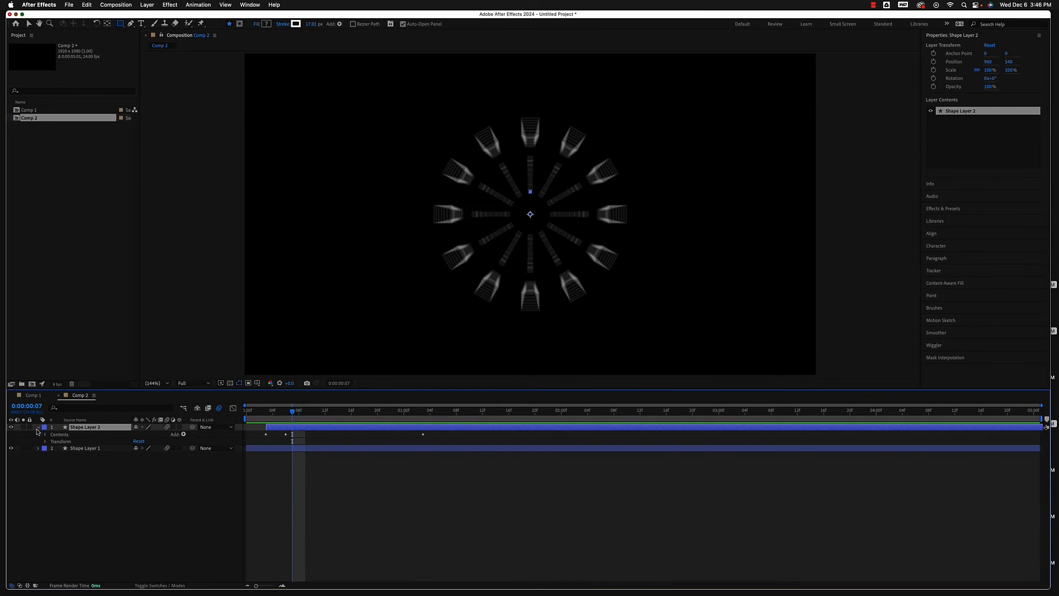
{"action": "left_click", "coordinate": [45, 434]}
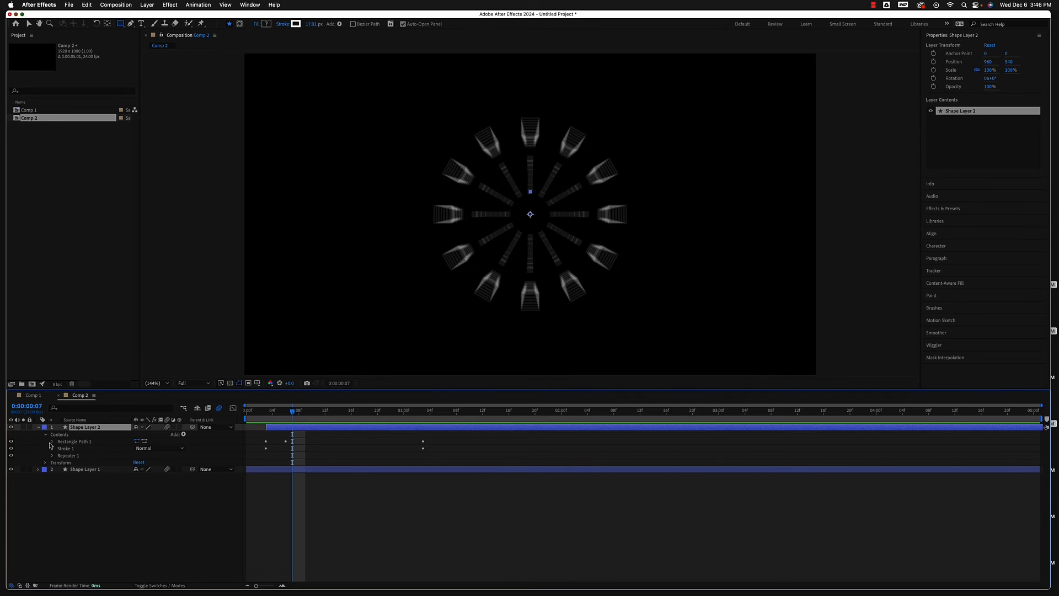
{"action": "left_click", "coordinate": [53, 441]}
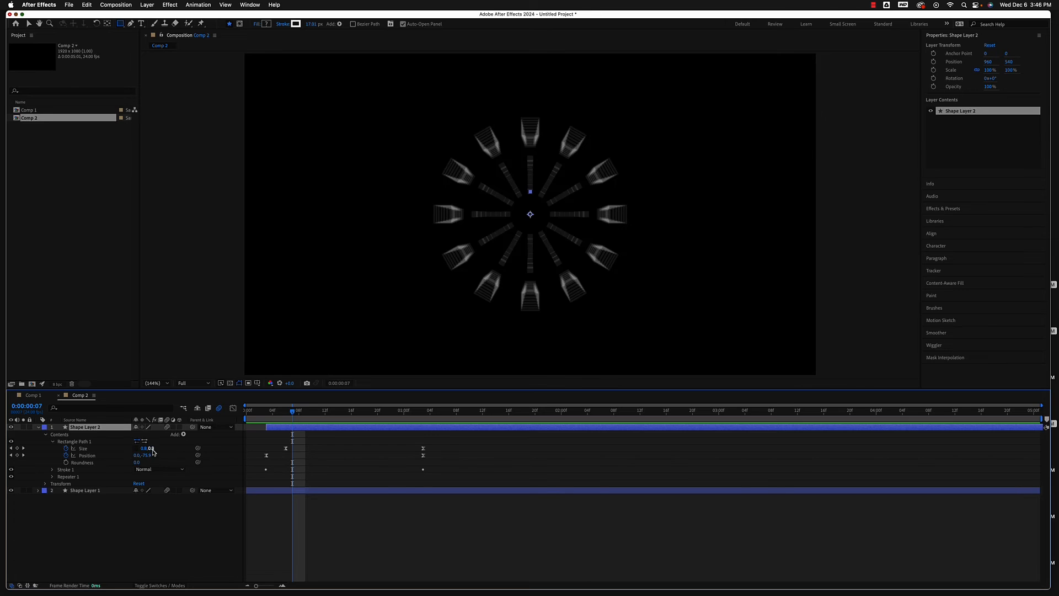
{"action": "left_click_drag", "start_coordinate": [286, 449], "coordinate": [292, 449]}
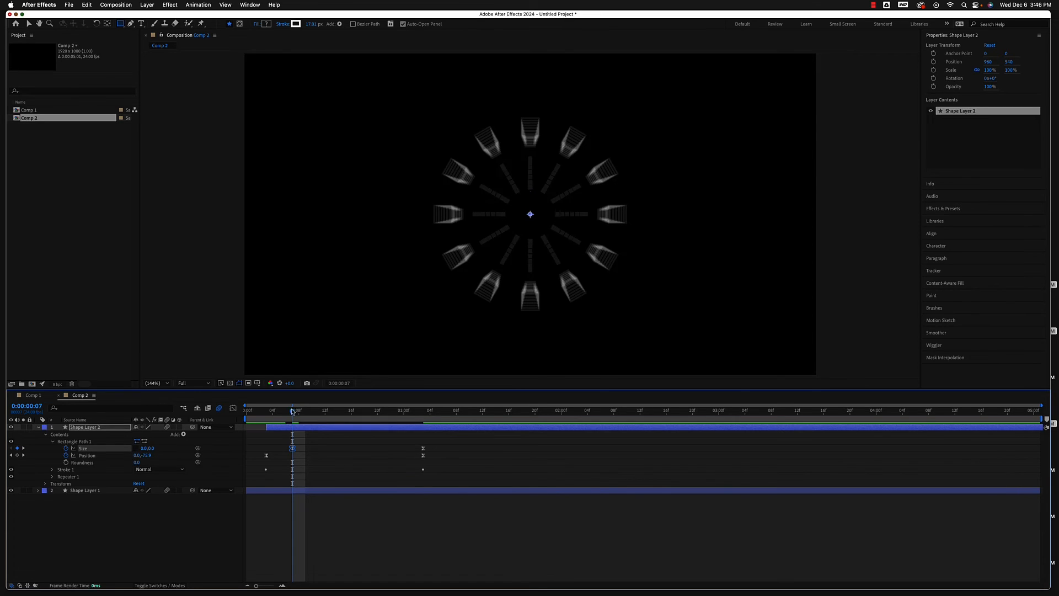
- Key a tall, narrow rectangle size about 379 high on Shape Layer 2 at frame 13 and move that keyframe to frame 22
{"action": "left_click_drag", "start_coordinate": [292, 411], "coordinate": [332, 410]}
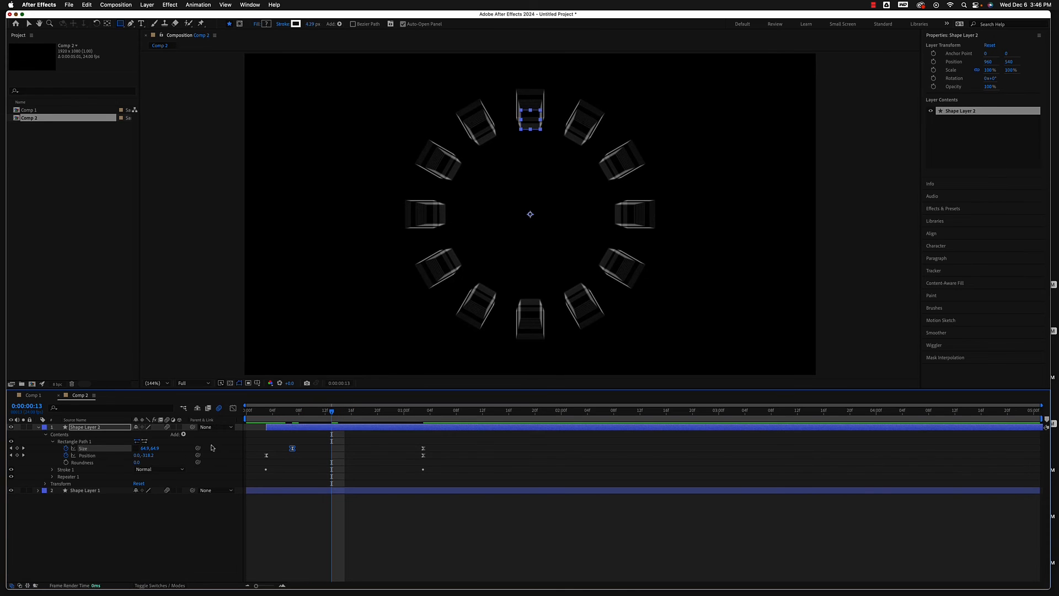
{"action": "left_click_drag", "start_coordinate": [146, 448], "coordinate": [293, 457]}
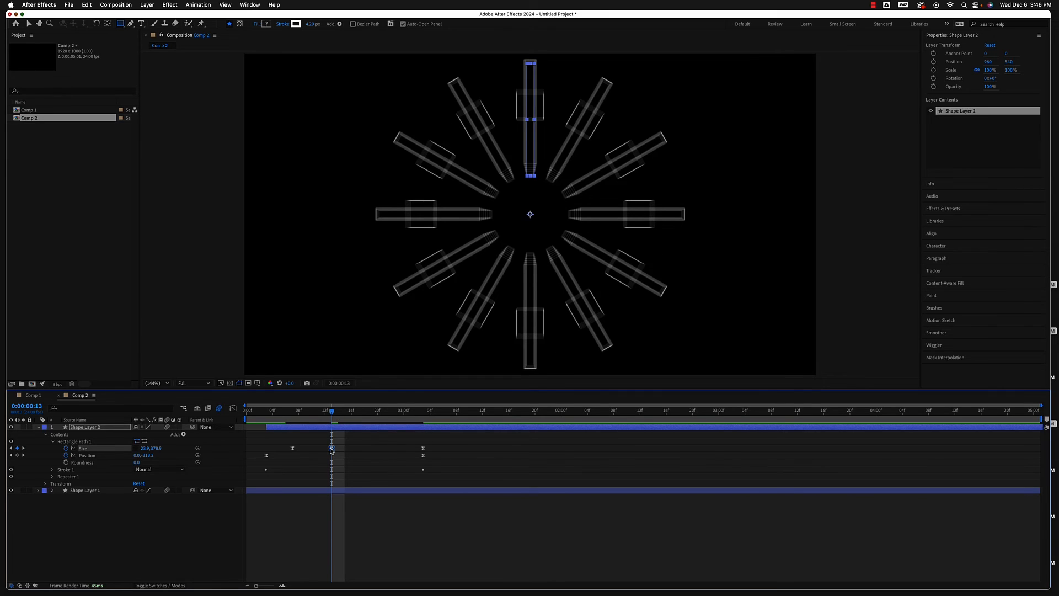
{"action": "left_click_drag", "start_coordinate": [331, 448], "coordinate": [386, 455]}
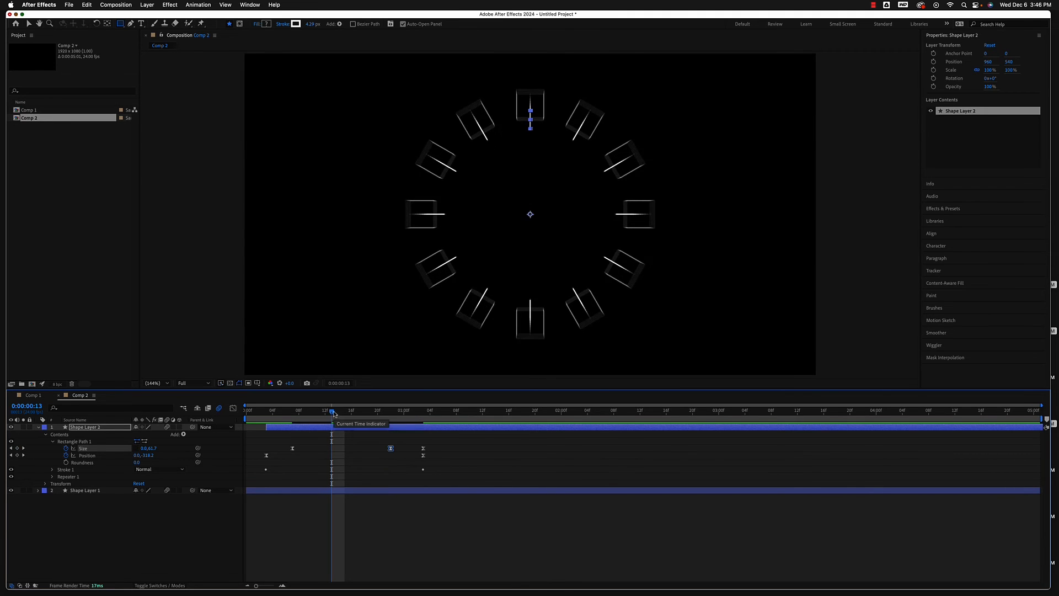
- Preview the two-layer burst from the first frame with the stretched rectangles
{"action": "left_click_drag", "start_coordinate": [331, 410], "coordinate": [210, 417]}
{"action": "key", "text": "space"}
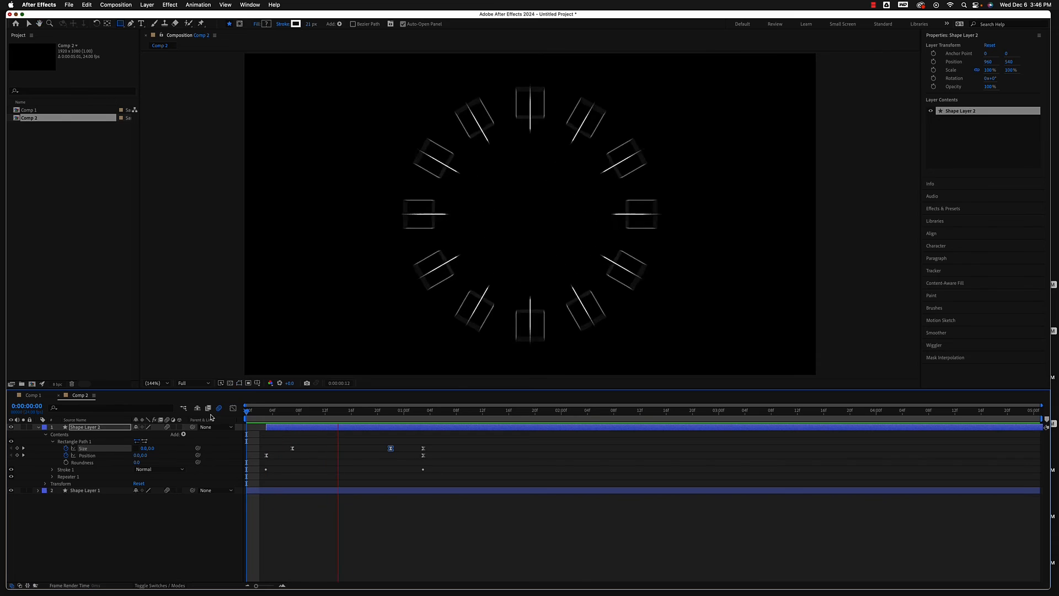
{"action": "key", "text": "space"}
- Move Shape Layer 2's last size keyframe out to 0:00:01:12 and check the stretched shapes at earlier frames
{"action": "mouse_move", "coordinate": [429, 413]}
{"action": "left_mouse_down"}
{"action": "mouse_move", "coordinate": [325, 416]}
{"action": "mouse_move", "coordinate": [423, 425]}
{"action": "left_mouse_up"}
{"action": "left_click_drag", "start_coordinate": [423, 448], "coordinate": [483, 456]}
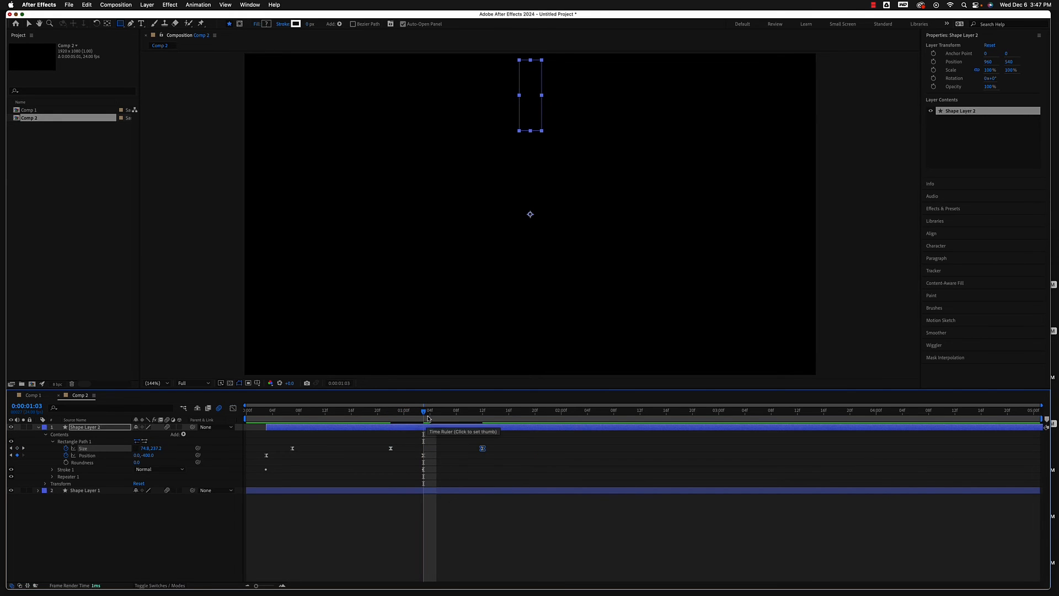
{"action": "left_click_drag", "start_coordinate": [428, 418], "coordinate": [364, 418]}
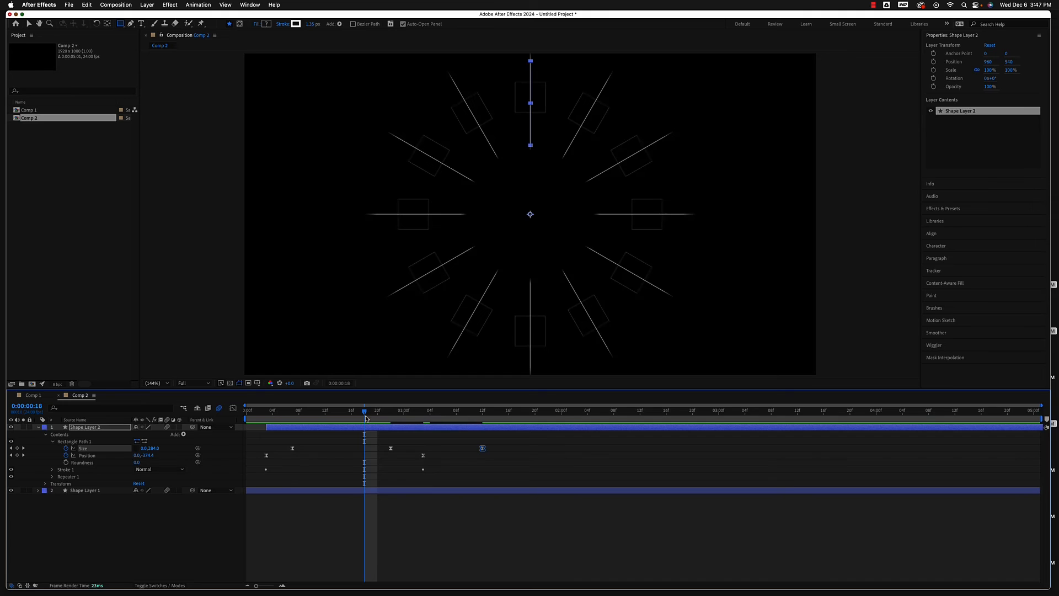
{"action": "left_click_drag", "start_coordinate": [364, 413], "coordinate": [318, 412]}
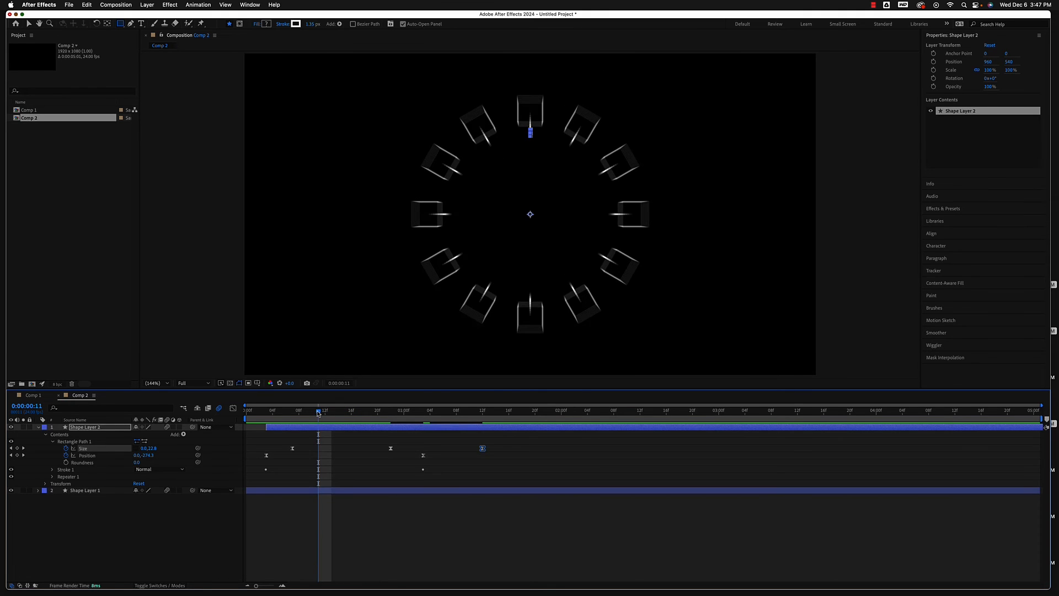
- Add a fill to Shape Layer 2, directly below its rectangle path
{"action": "left_click", "coordinate": [65, 442]}
{"action": "left_click", "coordinate": [183, 435]}
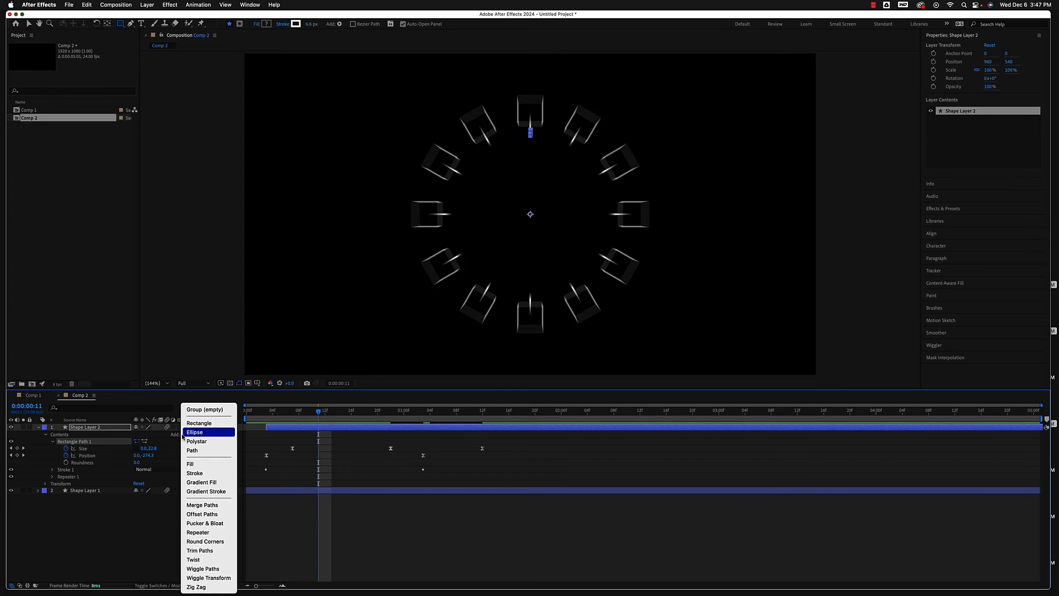
{"action": "left_click", "coordinate": [192, 464]}
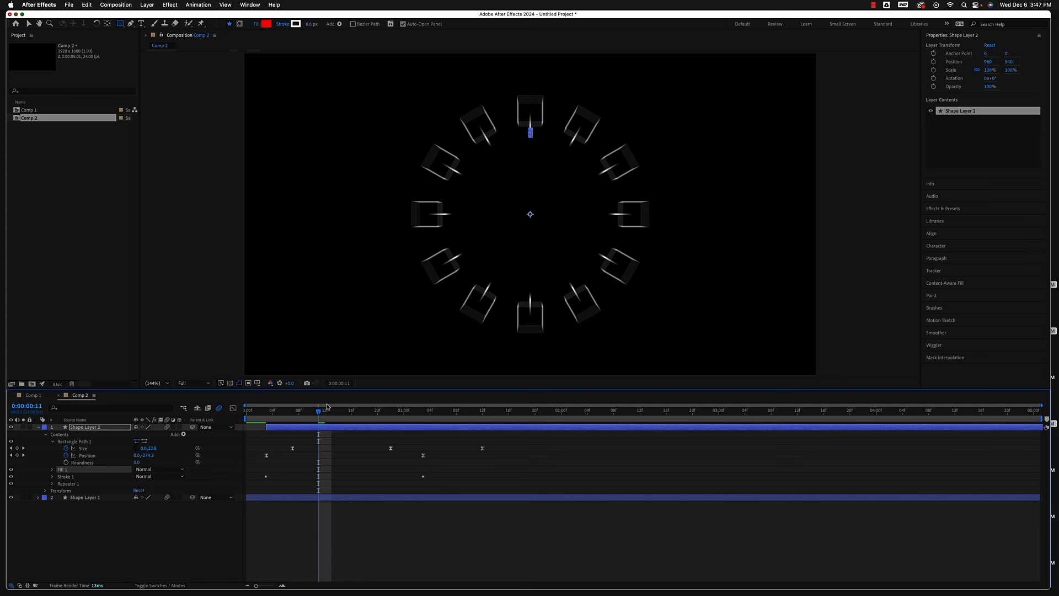
- Preview the filled burst from near the start and examine it around frame 13 and at 0:00:01:12
{"action": "left_click_drag", "start_coordinate": [317, 413], "coordinate": [252, 441]}
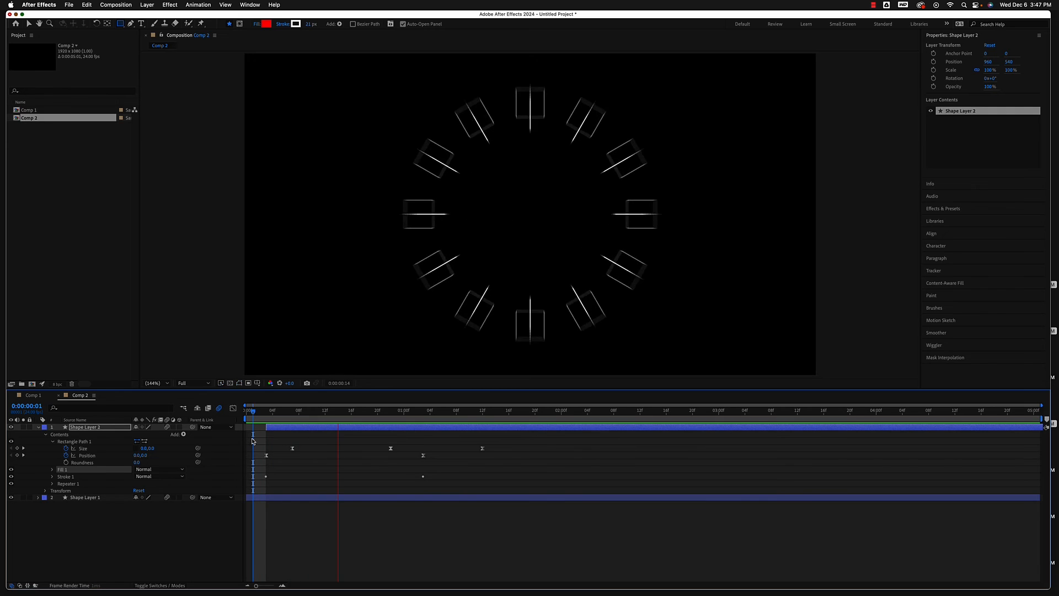
{"action": "key", "text": "space"}
{"action": "key", "text": "space"}
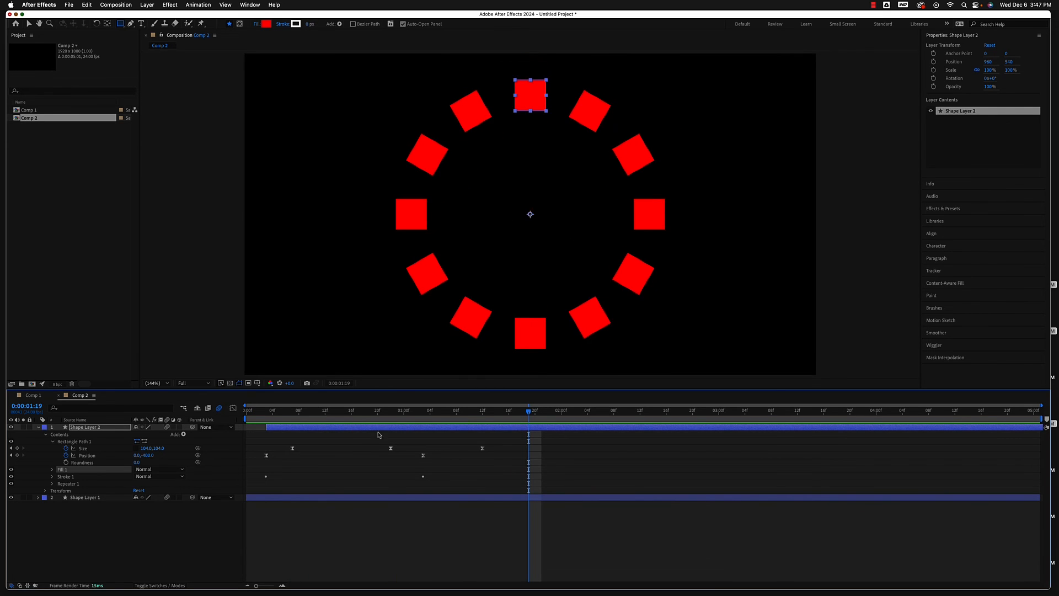
{"action": "left_click_drag", "start_coordinate": [530, 415], "coordinate": [332, 422]}
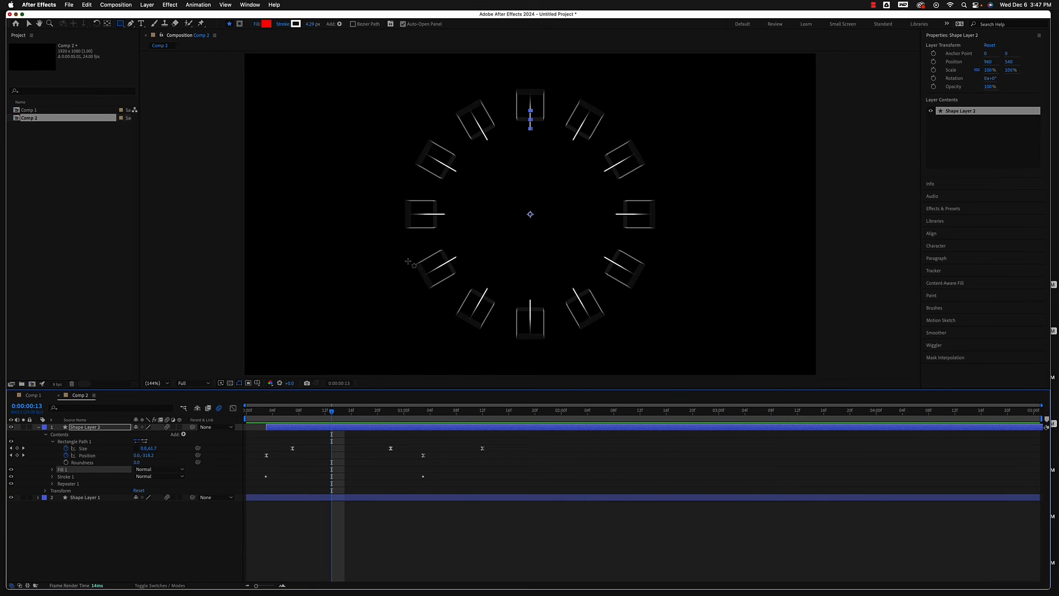
{"action": "left_click_drag", "start_coordinate": [333, 416], "coordinate": [485, 431]}
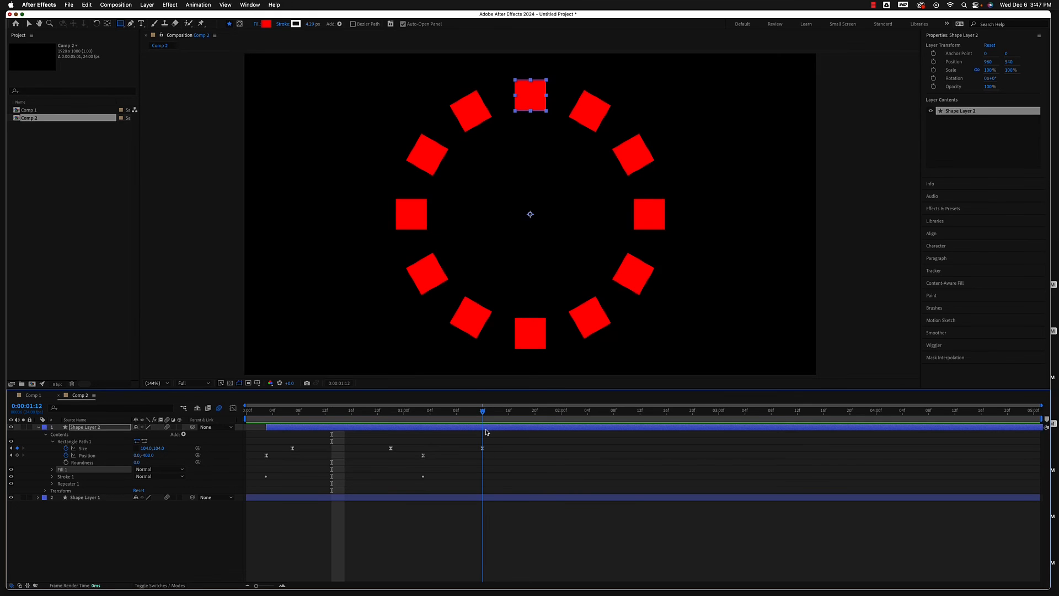
- Keyframe the opacity of Shape Layer 2's fill from 100% at 0:00:01:00 to 0% at 0:00:01:12
{"action": "left_click", "coordinate": [52, 469]}
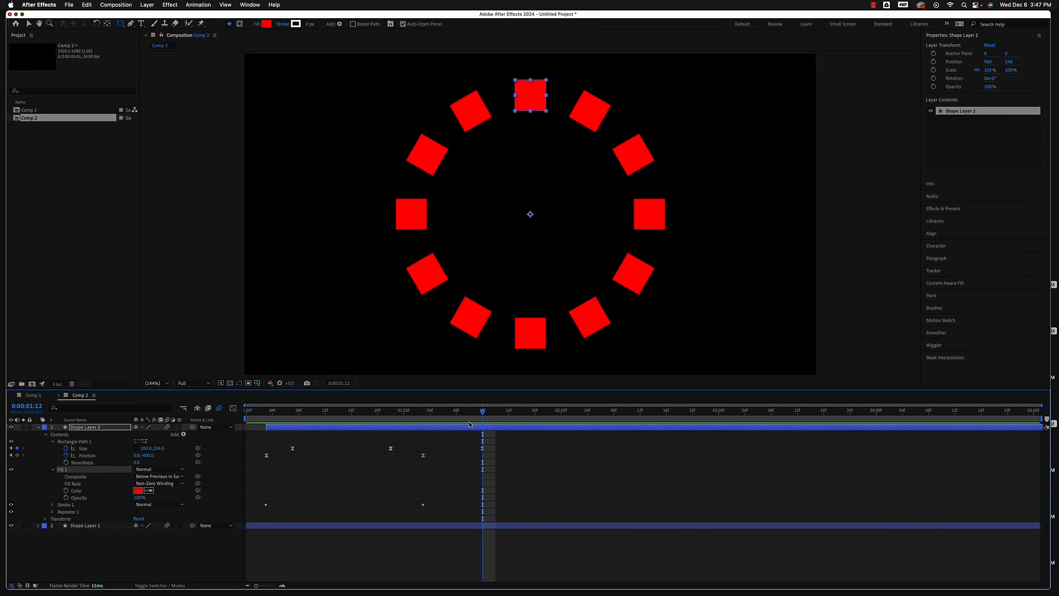
{"action": "left_click_drag", "start_coordinate": [485, 414], "coordinate": [405, 415]}
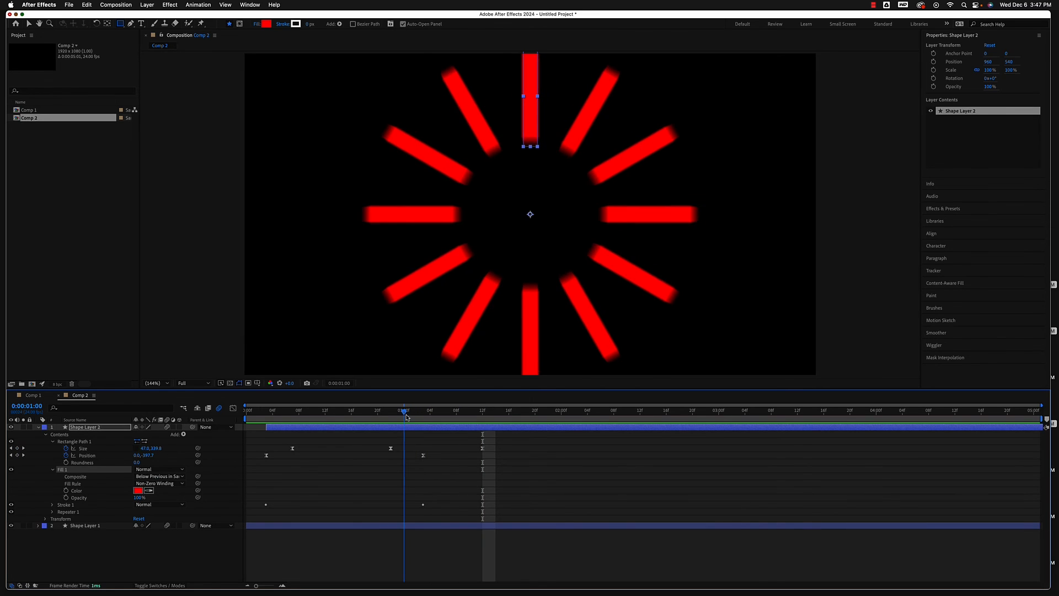
{"action": "left_click", "coordinate": [66, 497]}
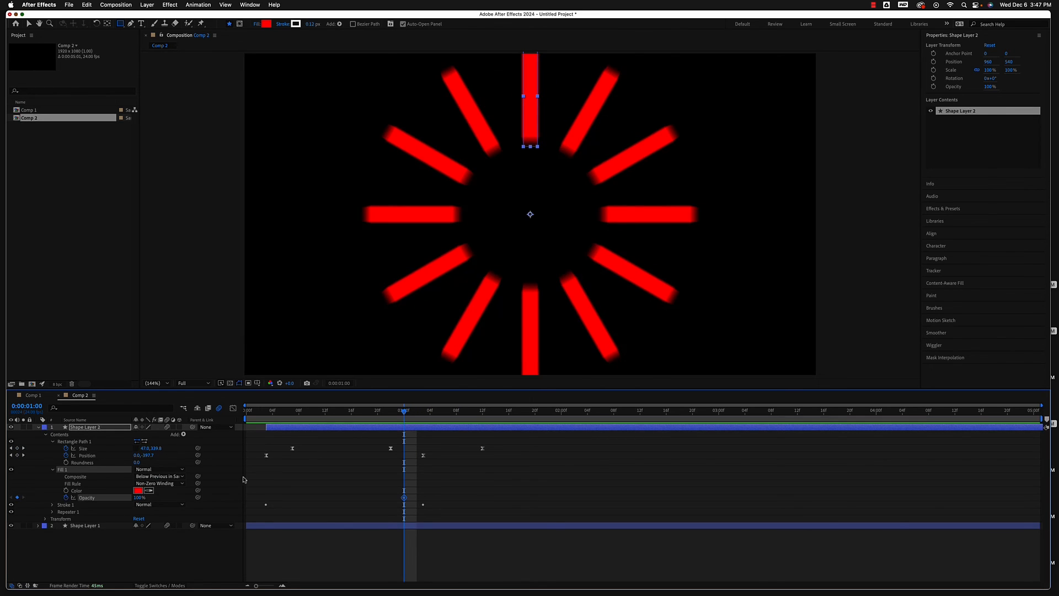
{"action": "left_click_drag", "start_coordinate": [405, 412], "coordinate": [483, 414]}
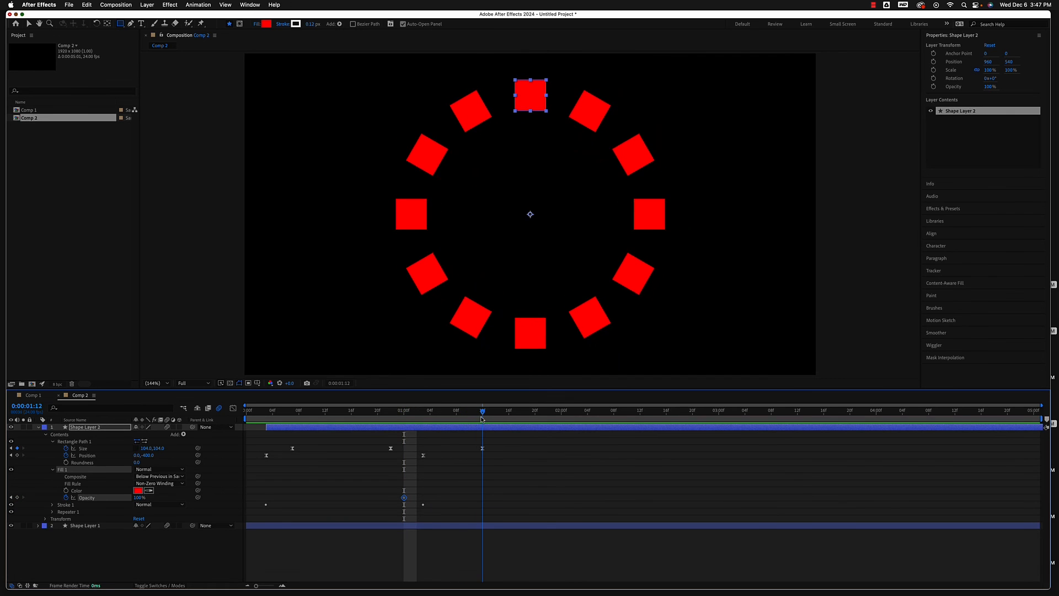
{"action": "left_click", "coordinate": [139, 497]}
{"action": "type", "text": "0"}
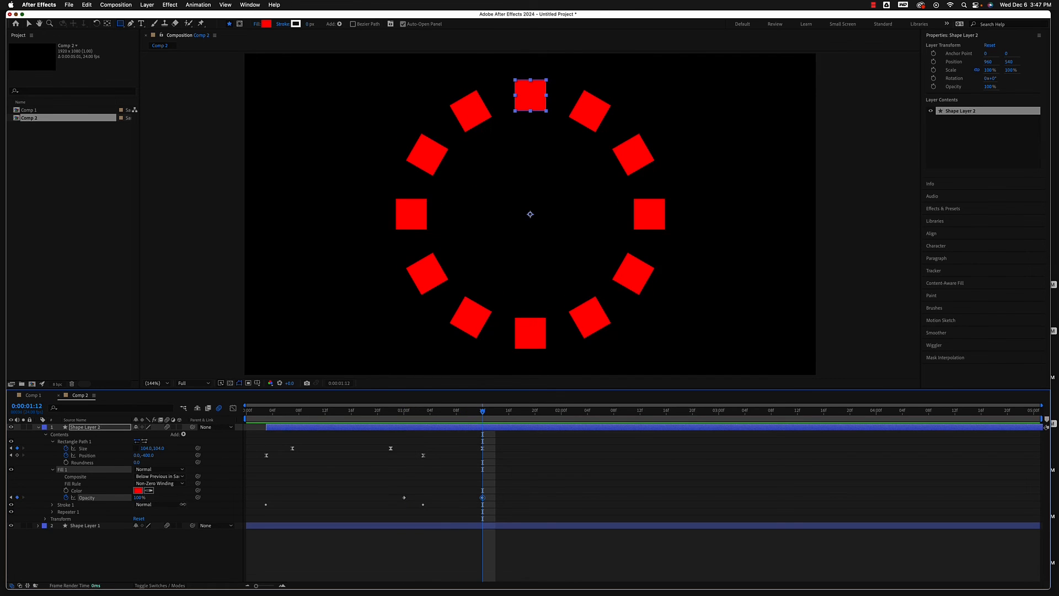
{"action": "key", "text": "Return"}
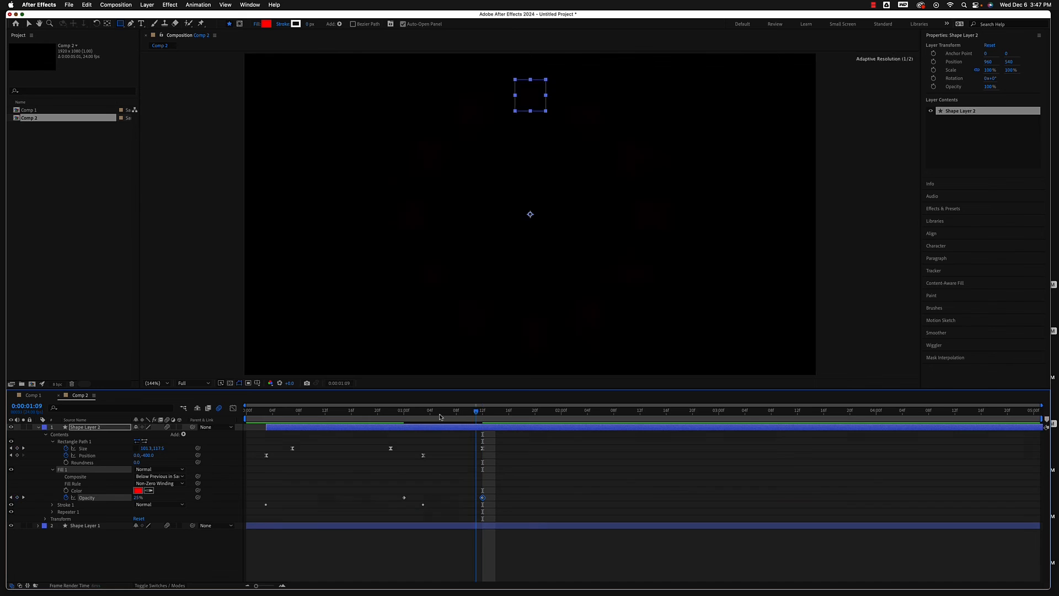
- Preview the fading burst from the first frame, park the playhead at frame 14 and collapse Shape Layer 2's contents
{"action": "key", "text": "Home"}
{"action": "key", "text": "space"}
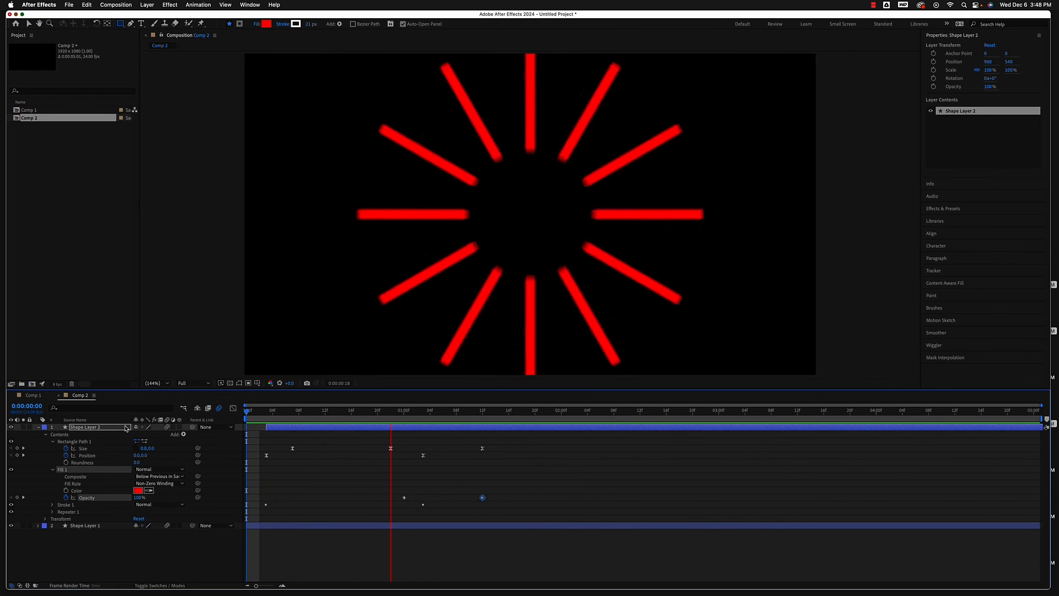
{"action": "key", "text": "space"}
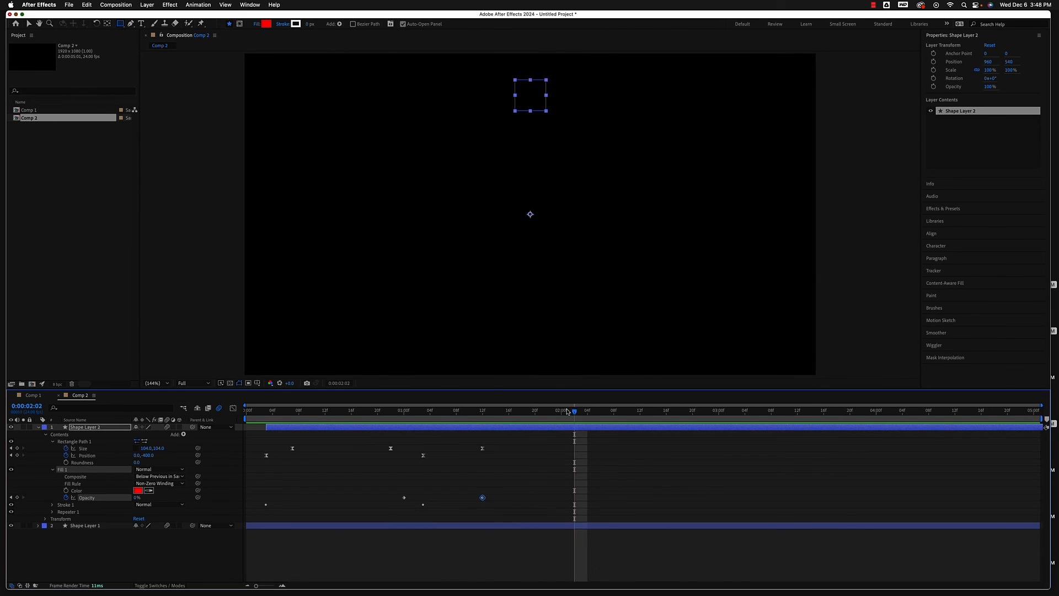
{"action": "left_click", "coordinate": [339, 417]}
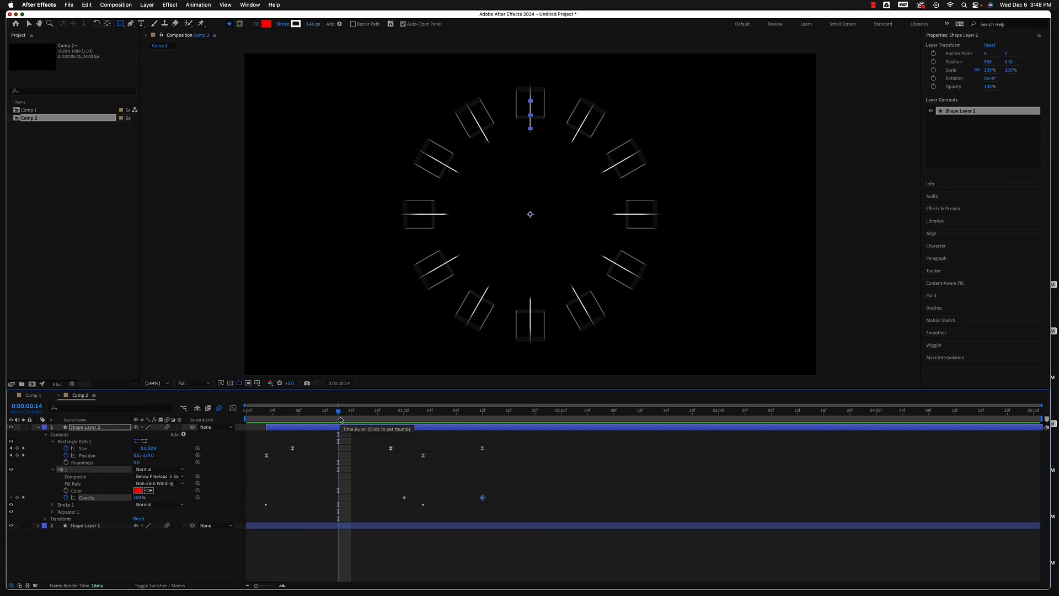
{"action": "left_click", "coordinate": [46, 435]}
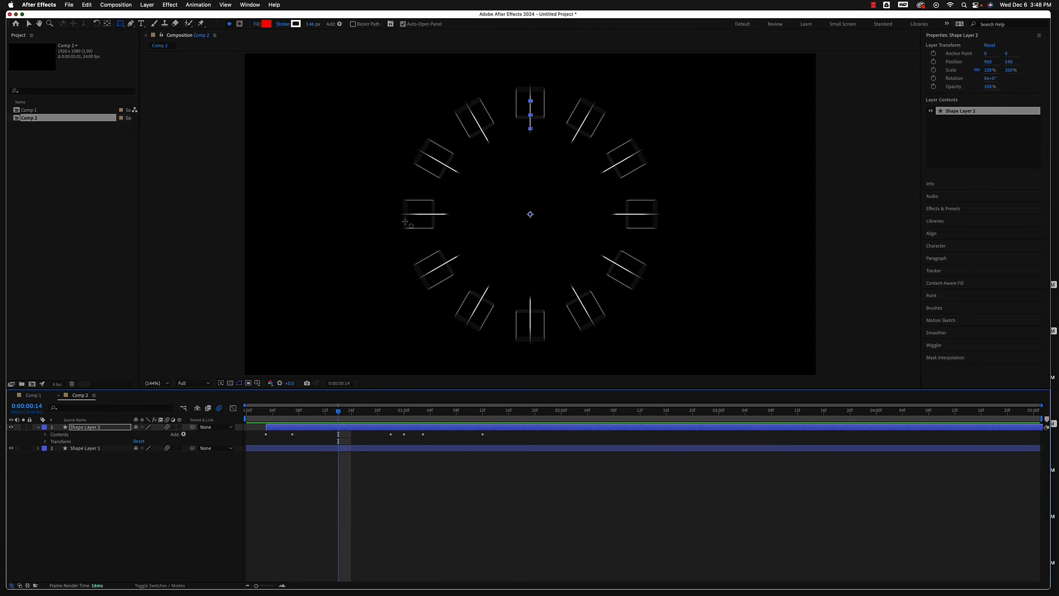
- Set the repeater on Shape Layer 2 to 24 copies
{"action": "left_click", "coordinate": [46, 435]}
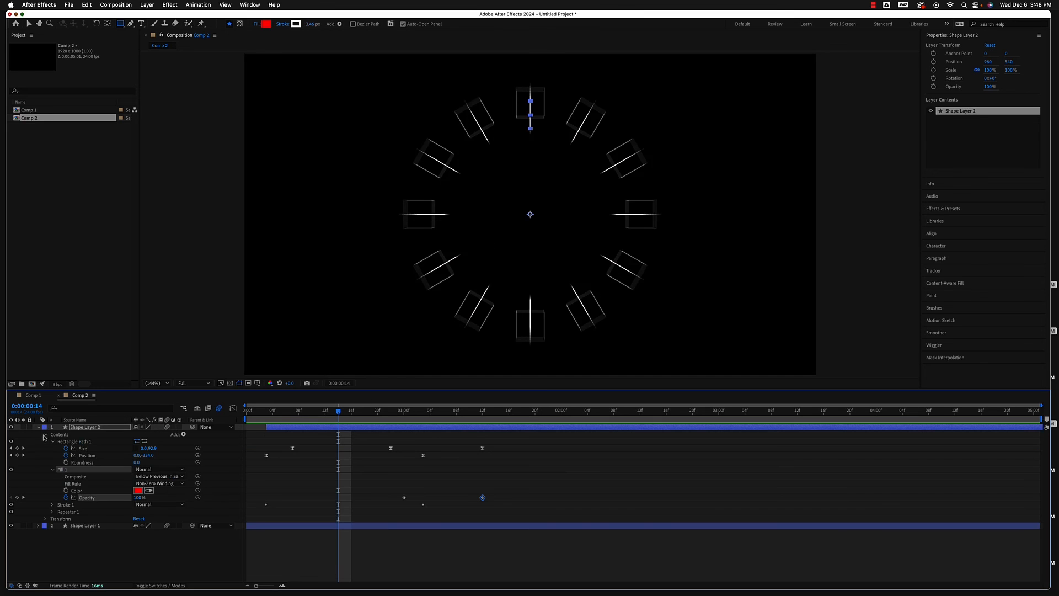
{"action": "left_click", "coordinate": [52, 511]}
{"action": "left_click", "coordinate": [137, 519]}
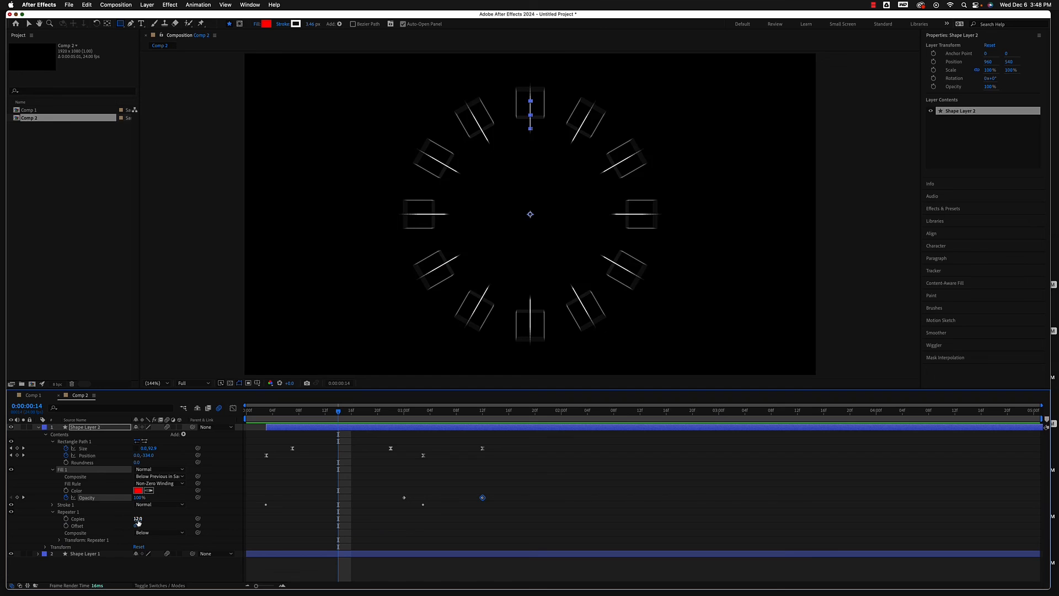
{"action": "type", "text": "24"}
{"action": "key", "text": "Return"}
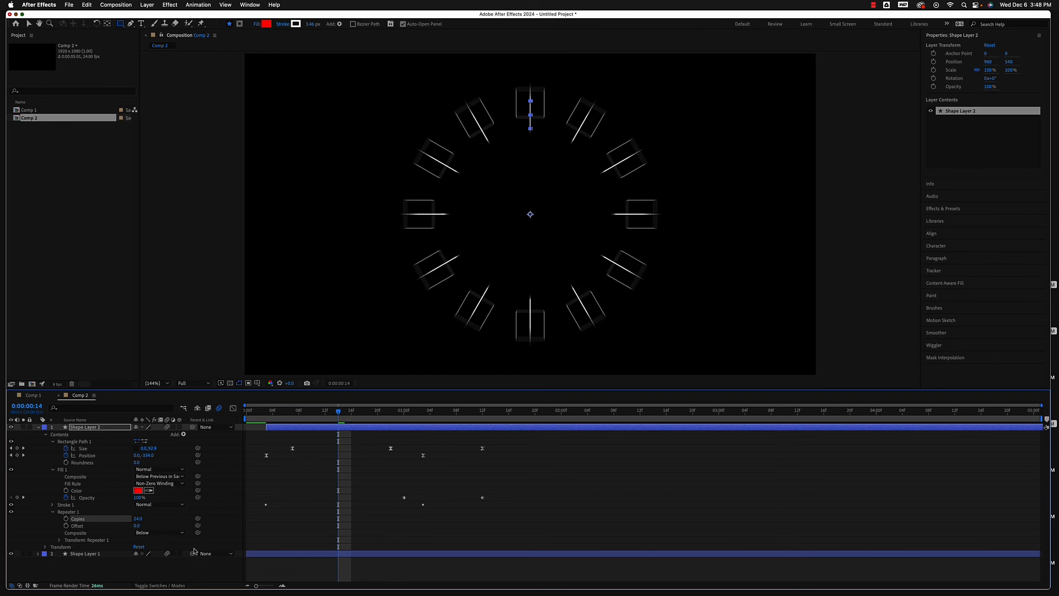
- Set the rotation in Shape Layer 2's repeater transform to 360/24 degrees to space the copies evenly around the circle
{"action": "left_click", "coordinate": [58, 540]}
{"action": "scroll", "coordinate": [108, 536], "scroll_direction": "down", "scroll_amount": 1}
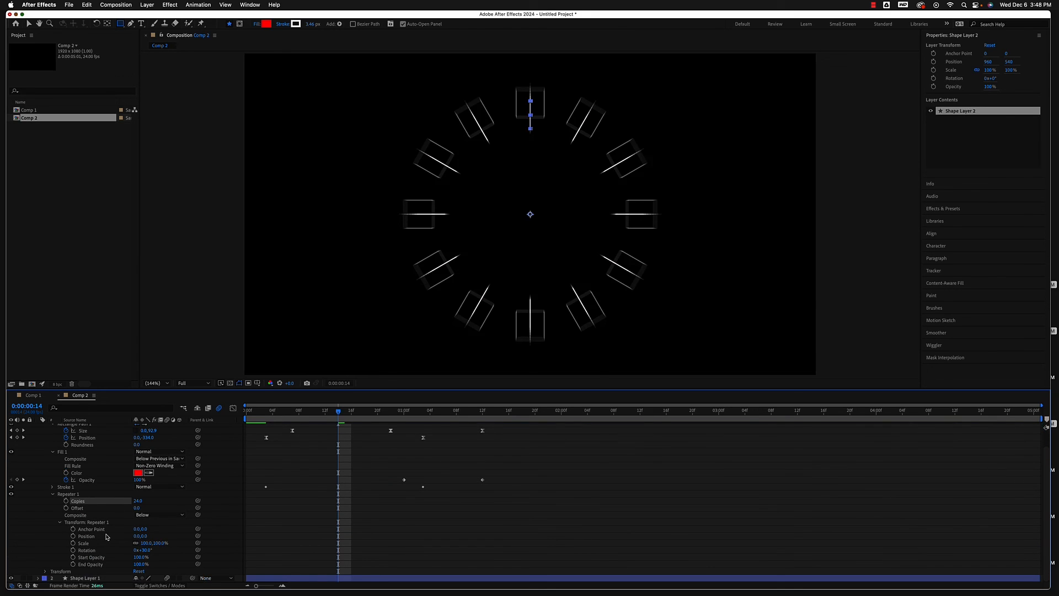
{"action": "left_click", "coordinate": [144, 549]}
{"action": "type", "text": "36"}
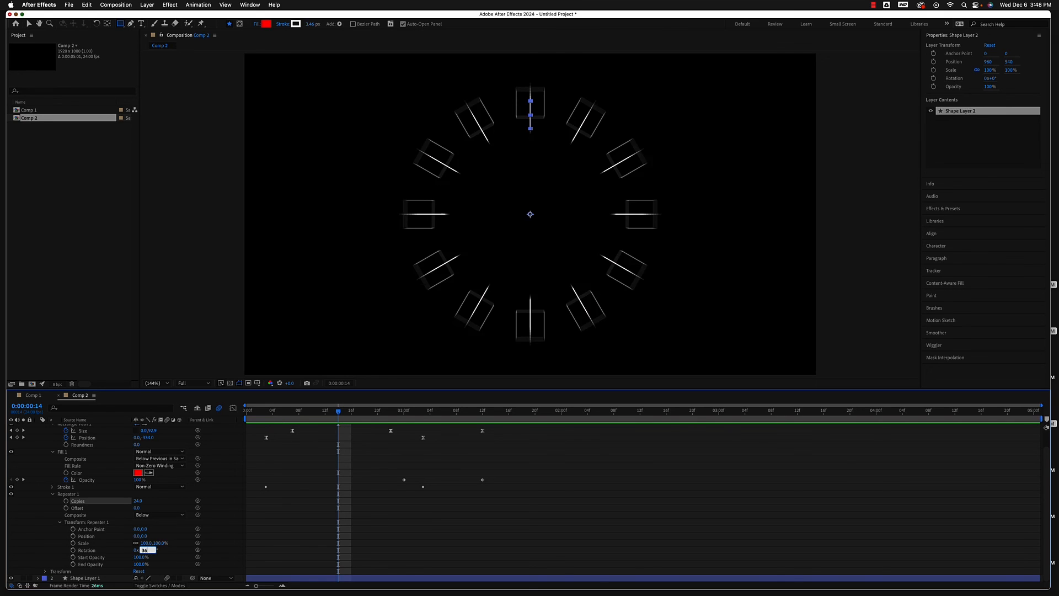
{"action": "type", "text": "0/24"}
{"action": "key", "text": "Return"}
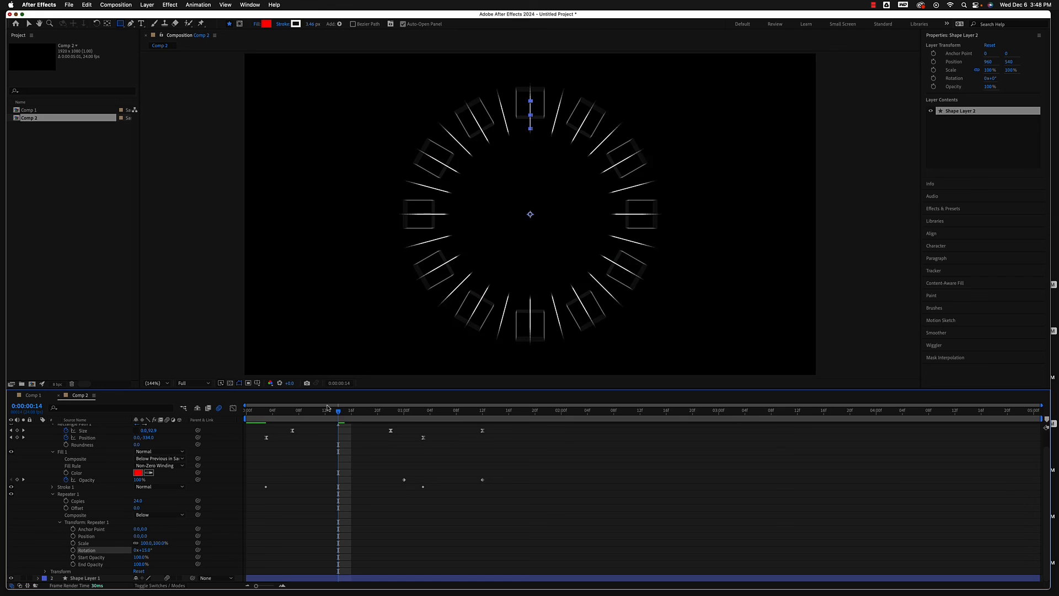
- Preview the denser burst from the first frame, examine it at frames 22 and 19, and replay it from the start
{"action": "left_click_drag", "start_coordinate": [339, 414], "coordinate": [225, 413]}
{"action": "key", "text": "space"}
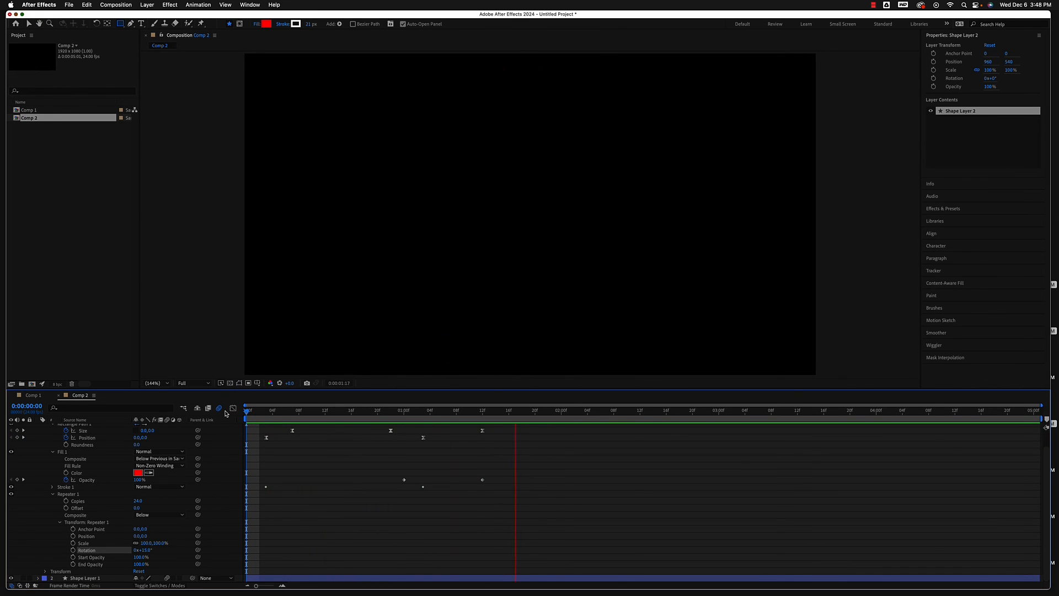
{"action": "left_click_drag", "start_coordinate": [549, 415], "coordinate": [388, 424]}
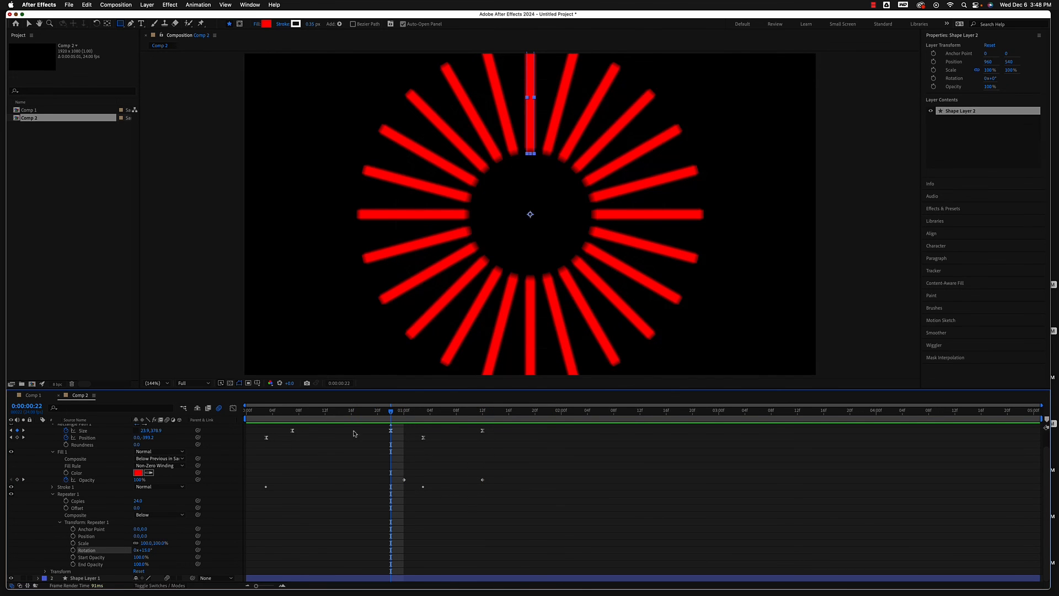
{"action": "left_click_drag", "start_coordinate": [390, 415], "coordinate": [370, 441]}
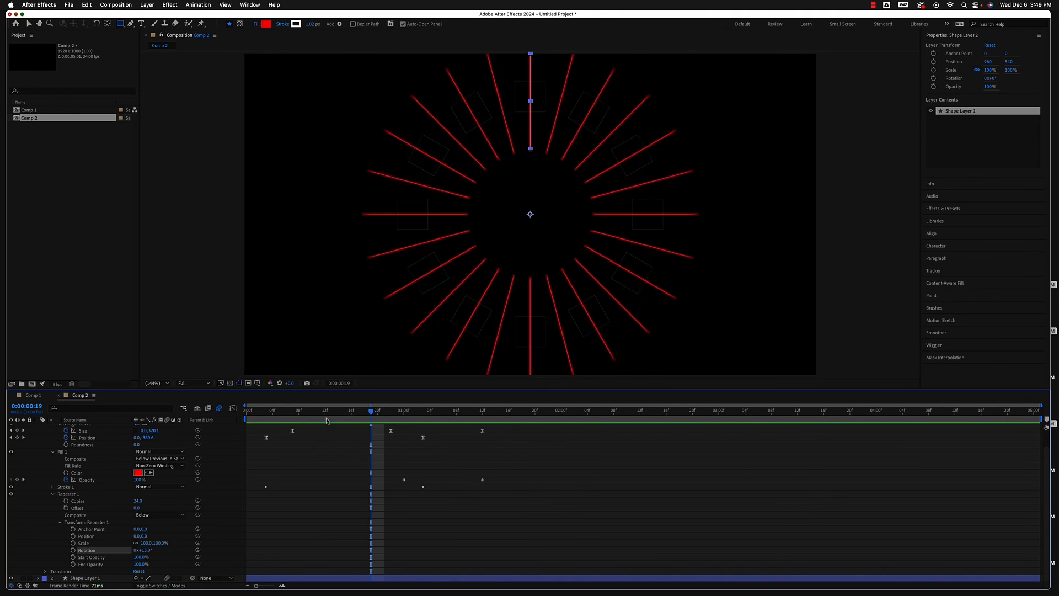
{"action": "left_click_drag", "start_coordinate": [372, 416], "coordinate": [241, 414]}
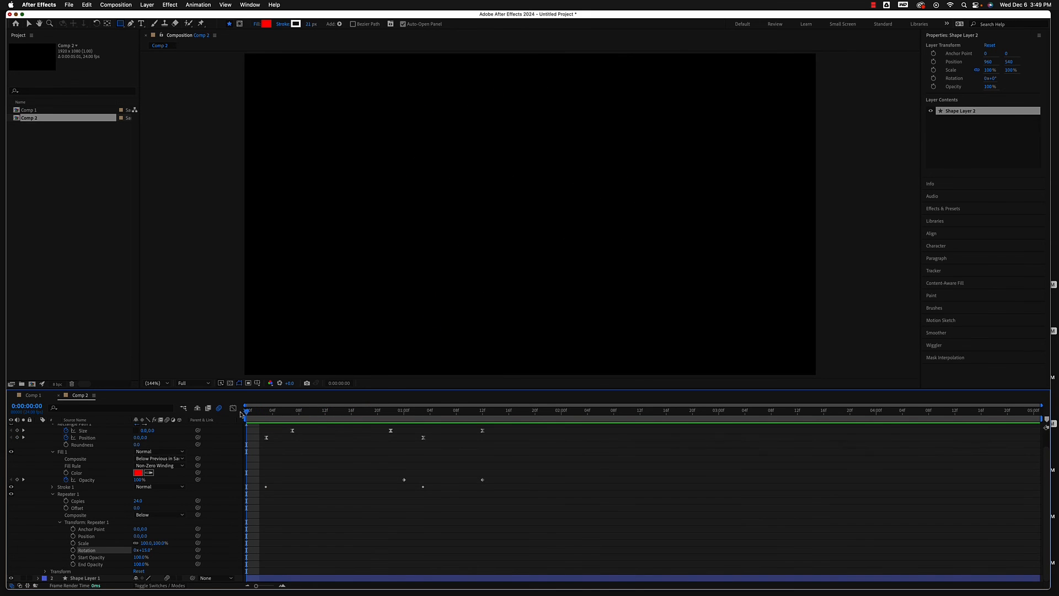
{"action": "key", "text": "space"}
{"action": "key", "text": "space"}
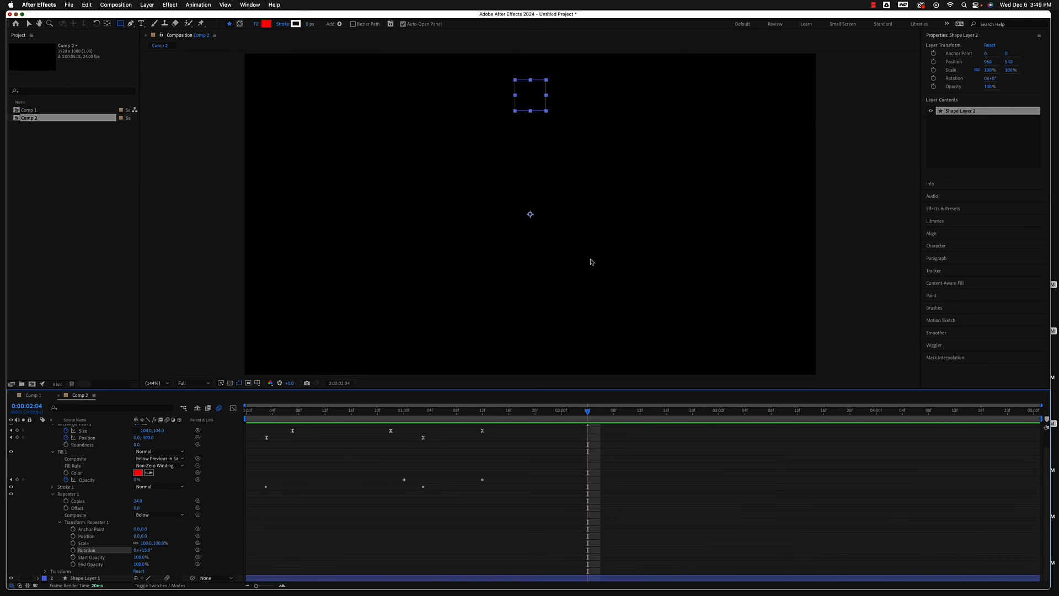